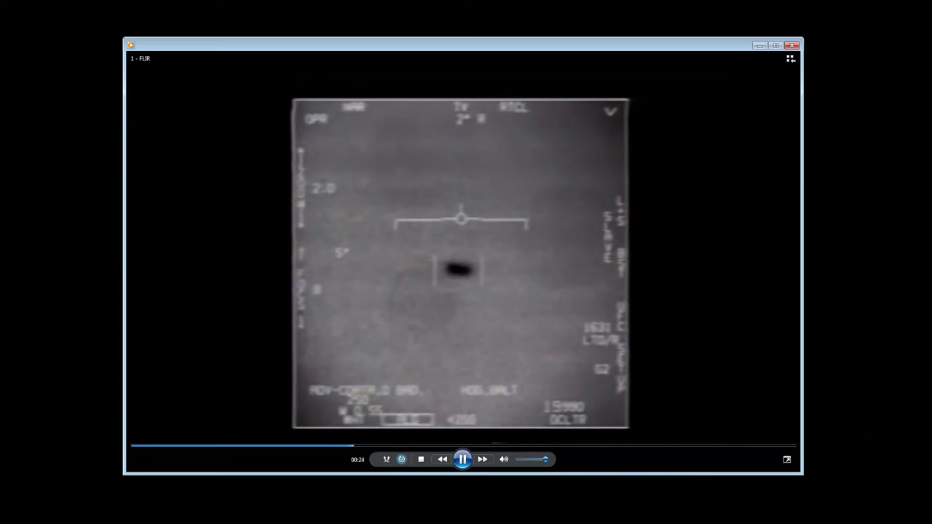
Step: Pause the FLIR clip in Windows Media Player at 00:26
click(465, 460)
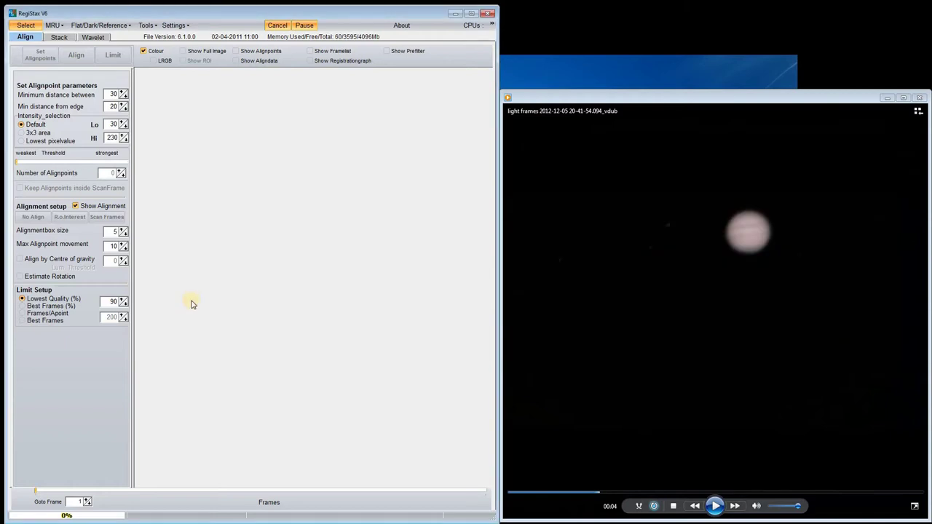
Step: Load the Jupiter AVI's 337 frames and scroll the preview until the planet shows
click(26, 26)
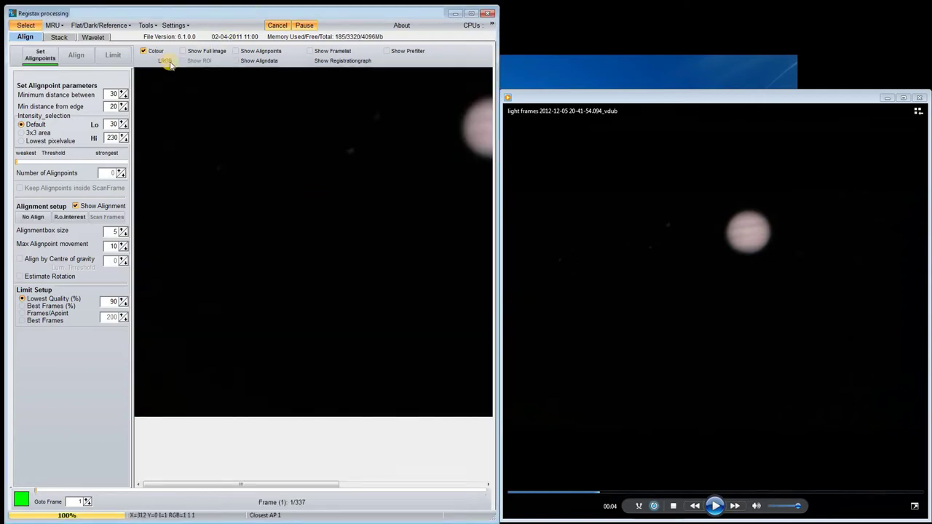
drag(270, 483, 357, 474)
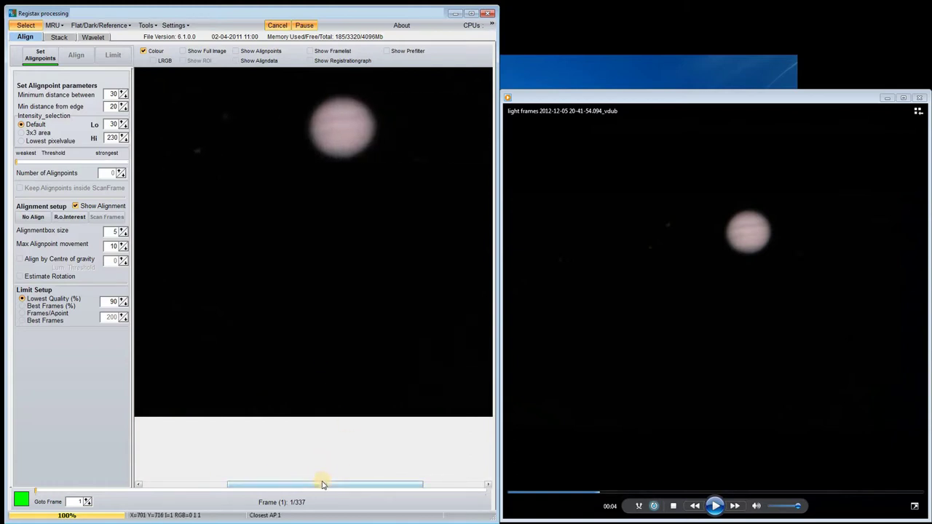
mouse_move(324, 485)
mouse_down()
mouse_move(271, 474)
mouse_move(324, 469)
mouse_up()
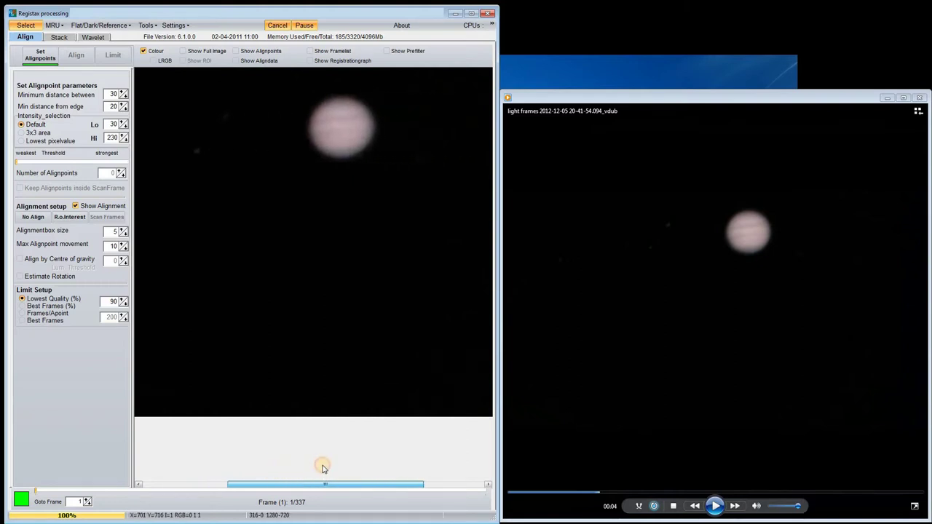
Step: Place alignpoints all around Jupiter's rim: top, bottom, sides and diagonals
click(341, 98)
click(340, 158)
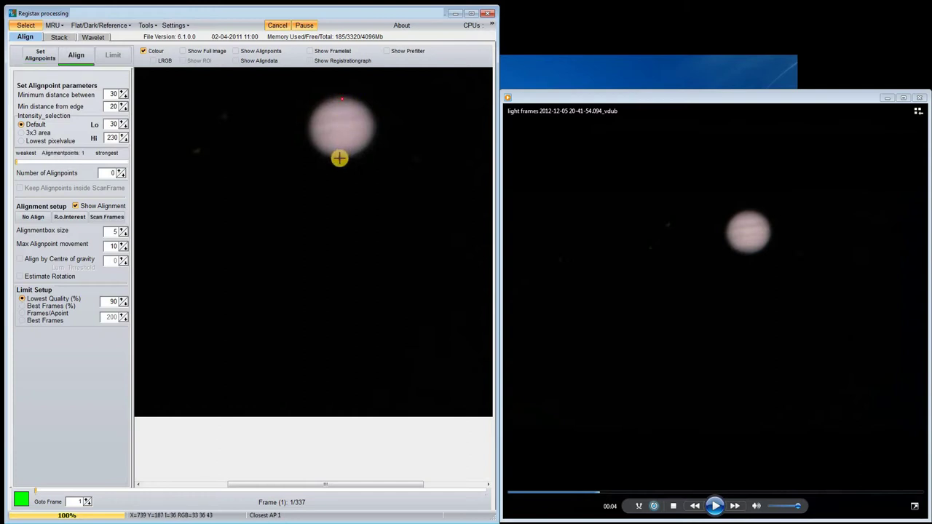
click(373, 129)
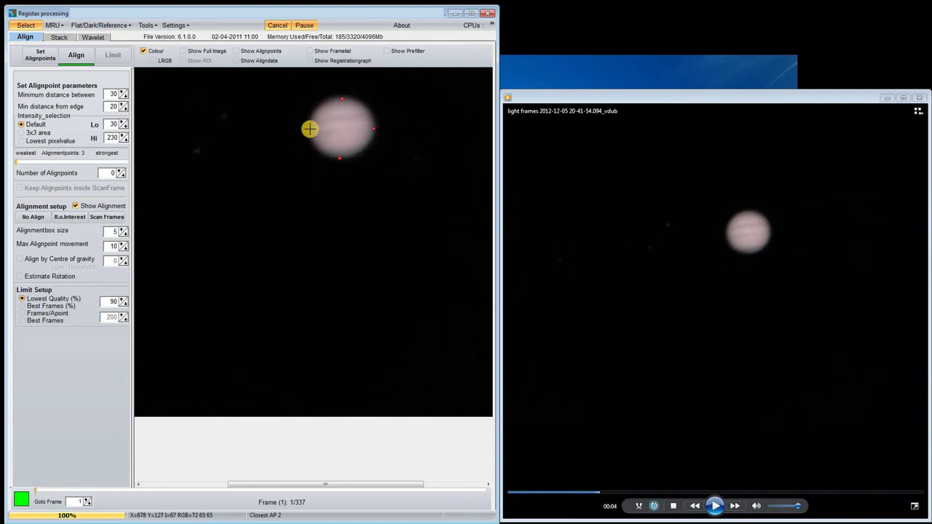
click(310, 129)
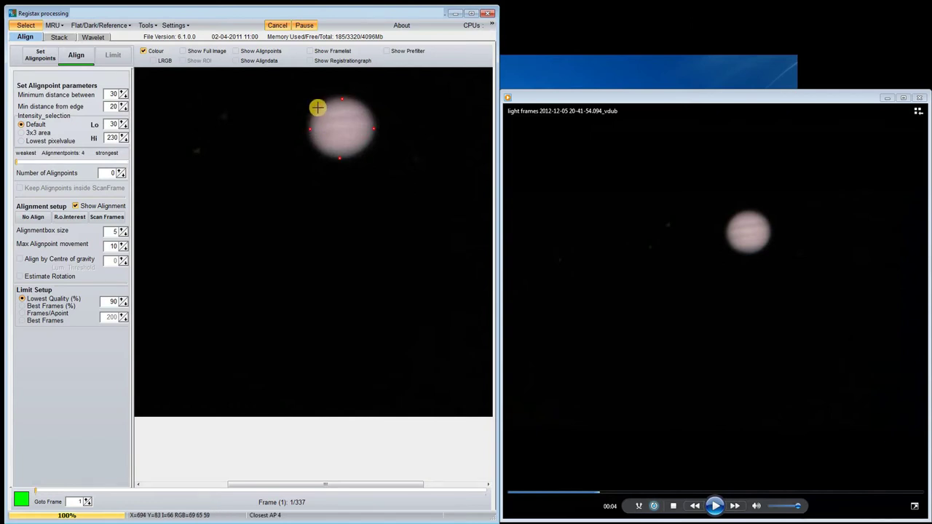
click(318, 107)
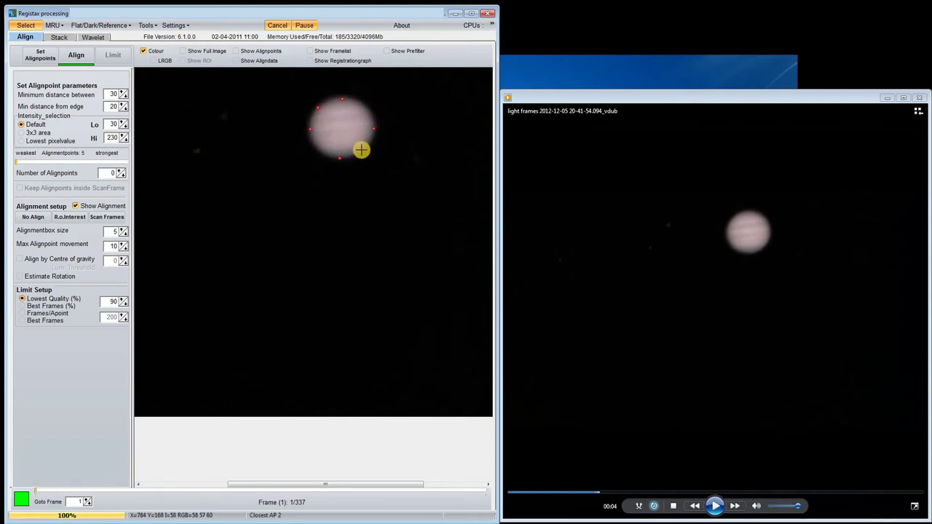
click(362, 150)
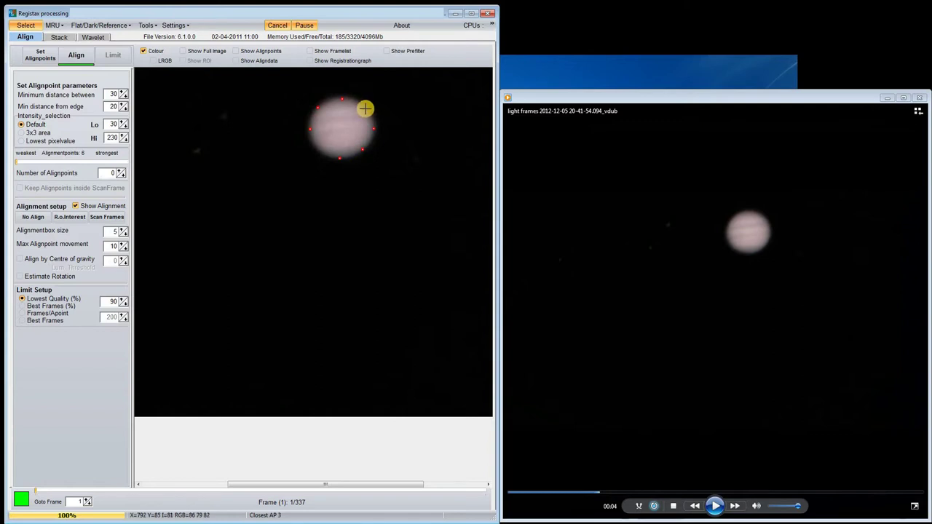
click(320, 149)
click(320, 149)
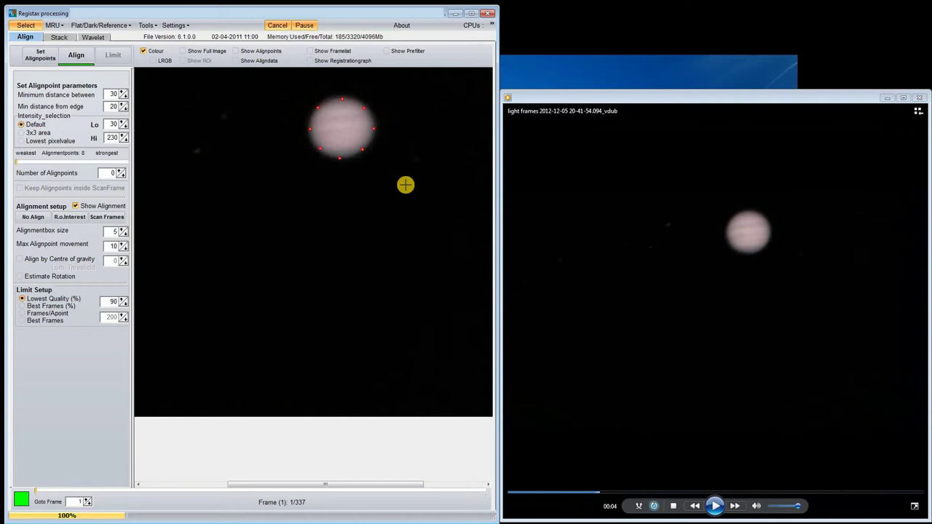
Step: Add alignpoints on faint sky spots to the right and left of Jupiter
click(414, 159)
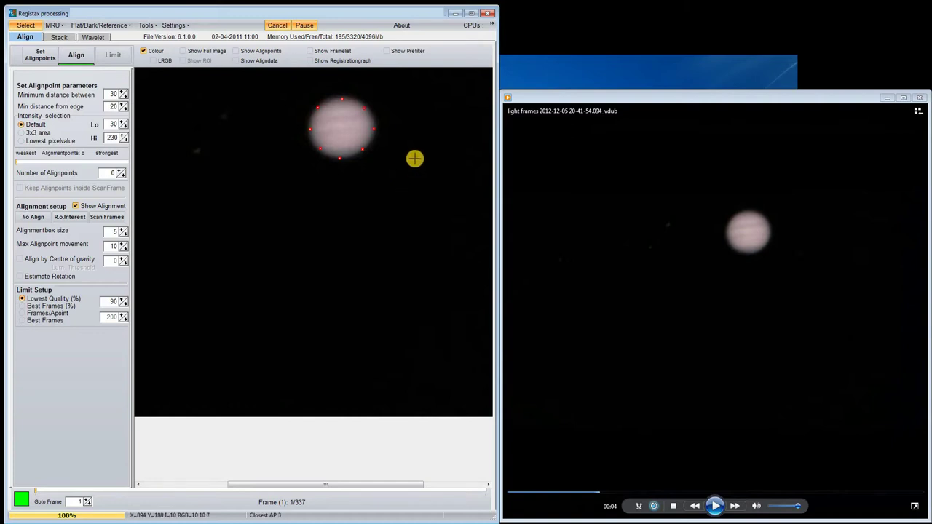
click(226, 116)
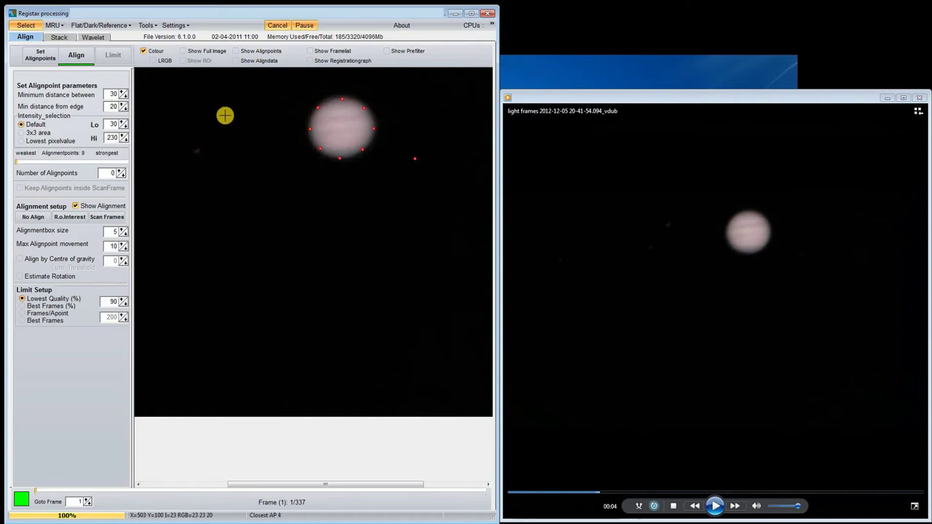
click(197, 150)
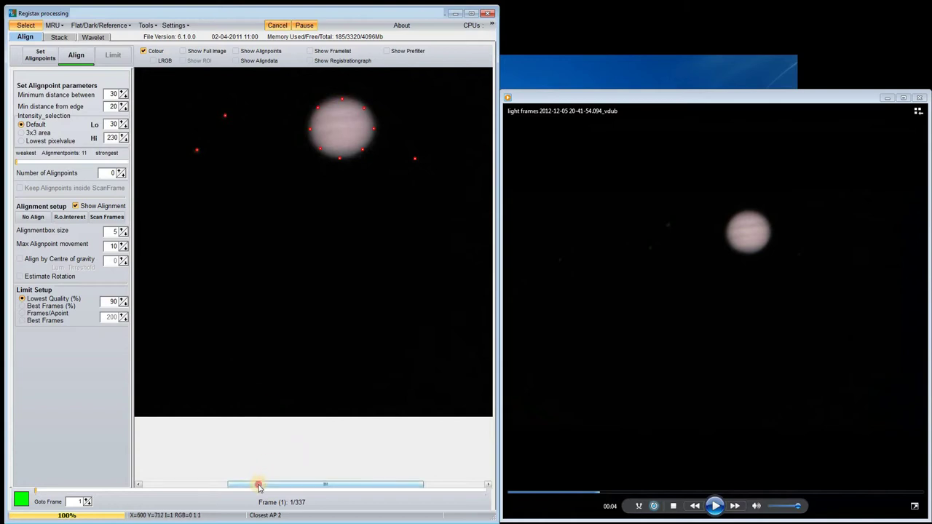
drag(256, 485, 183, 437)
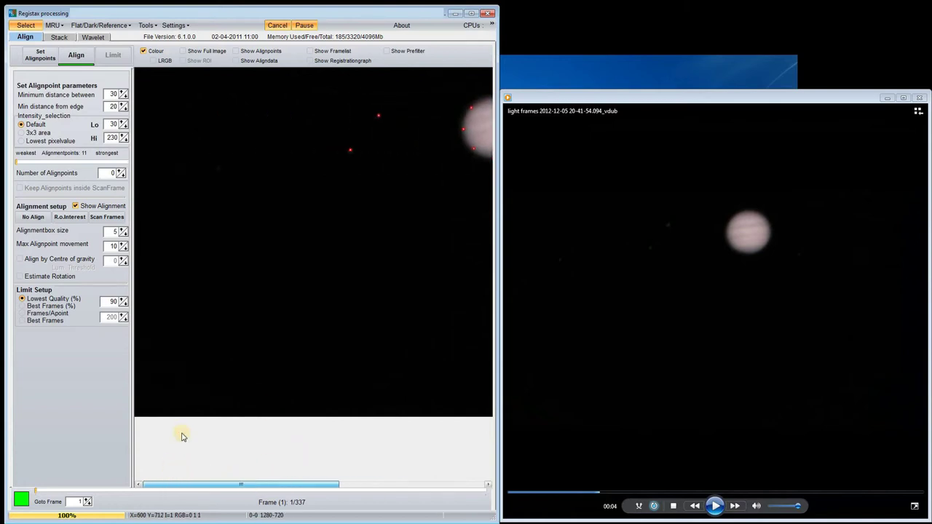
click(218, 168)
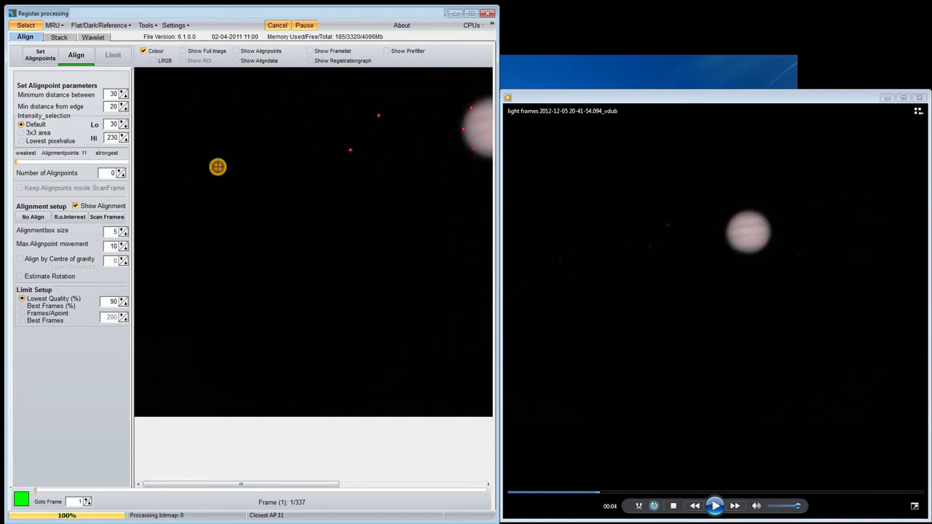
drag(250, 485, 329, 481)
Step: Add five alignpoints inside Jupiter's disc and align all frames on the 17 points
click(348, 132)
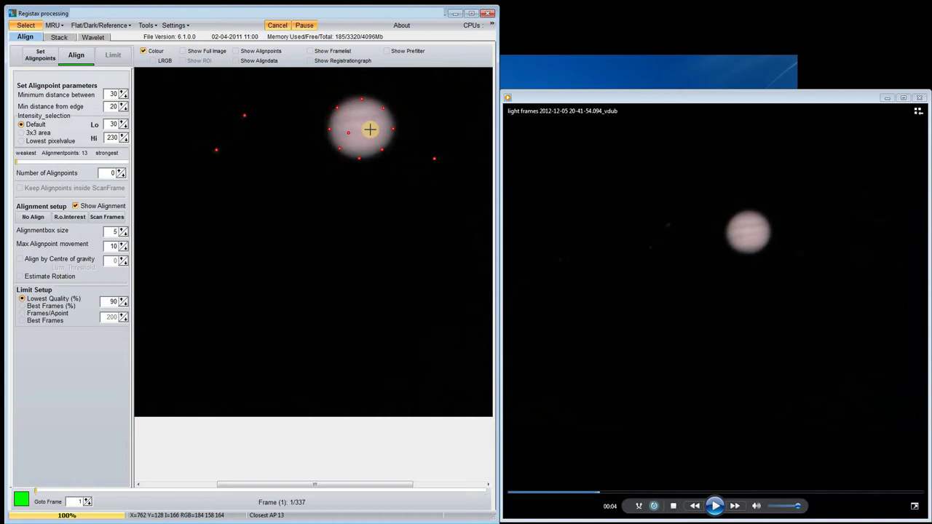
click(369, 129)
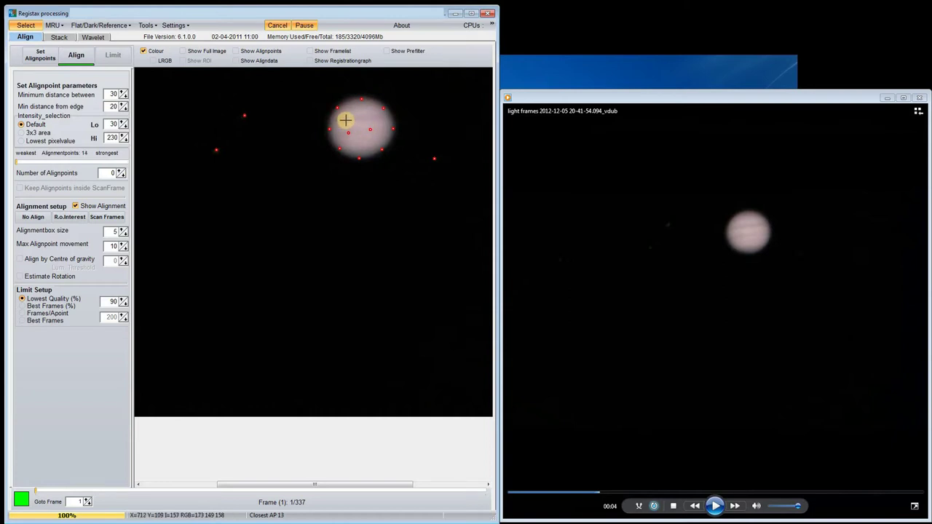
click(346, 120)
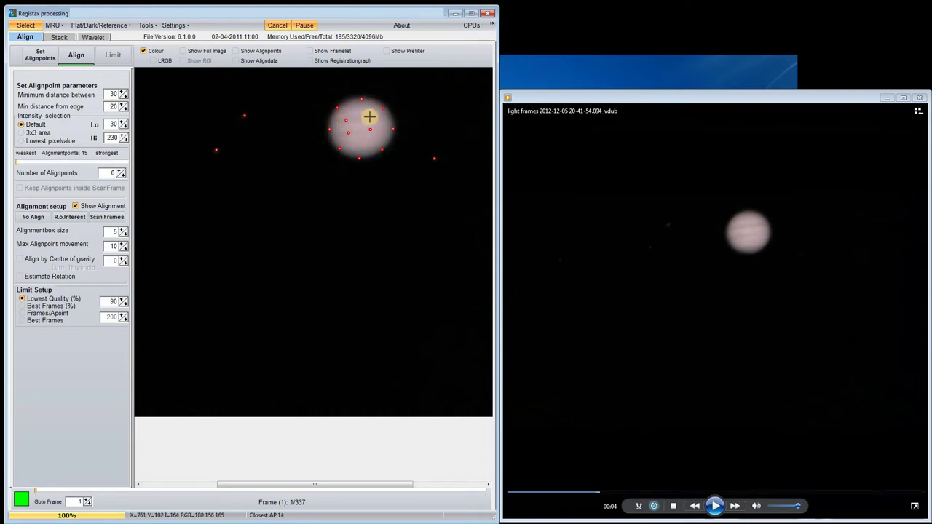
click(370, 116)
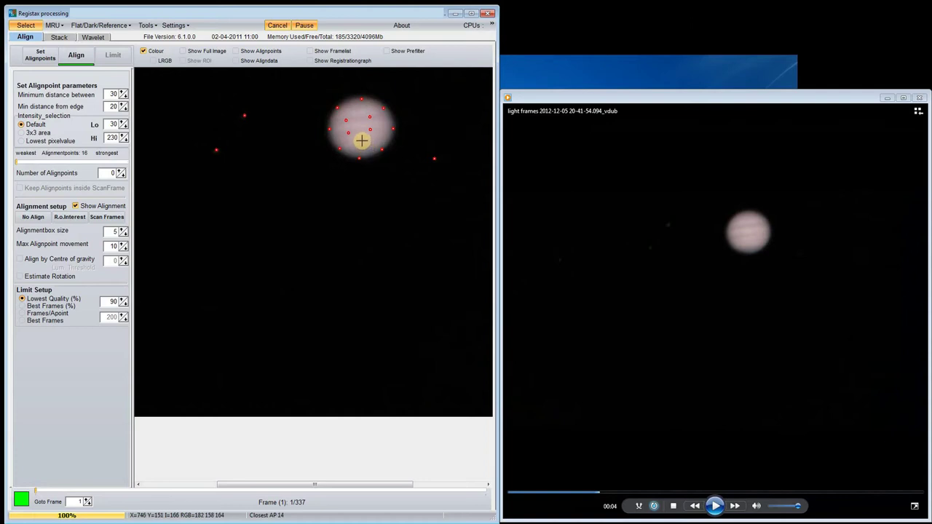
click(361, 140)
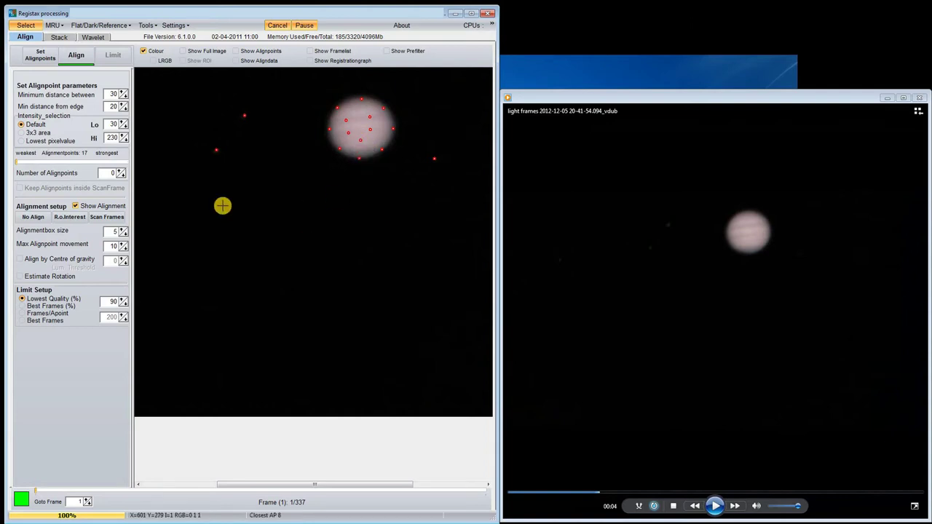
click(76, 57)
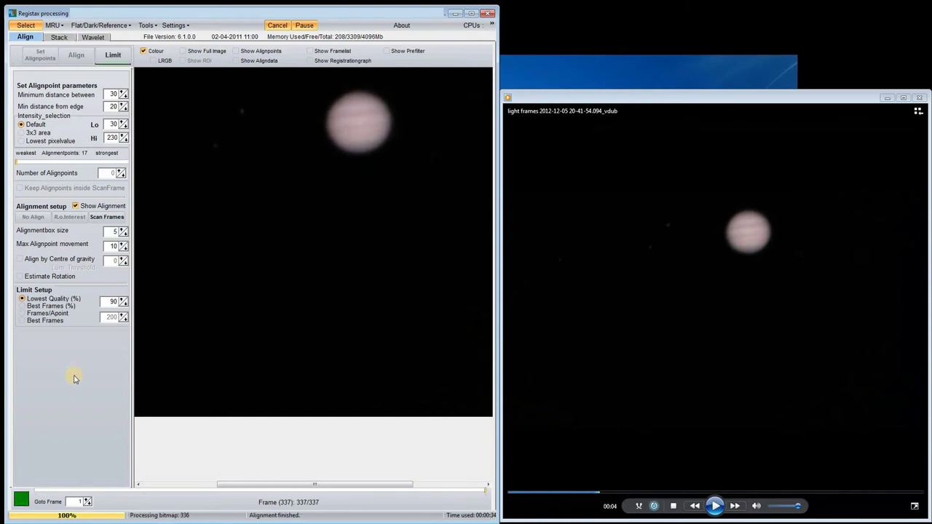
Step: Limit processing to the 337 aligned Jupiter frames
click(113, 58)
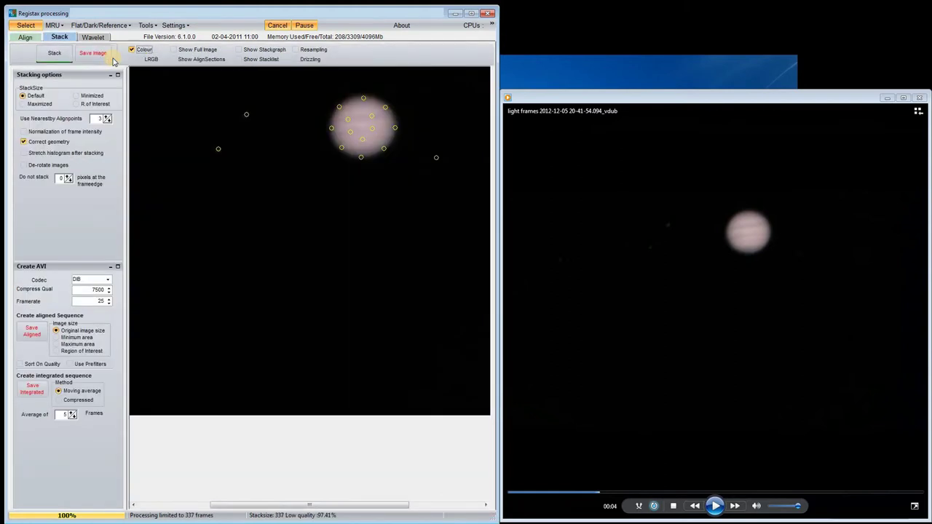
Step: Stack the 337 aligned frames into one Jupiter image
click(55, 54)
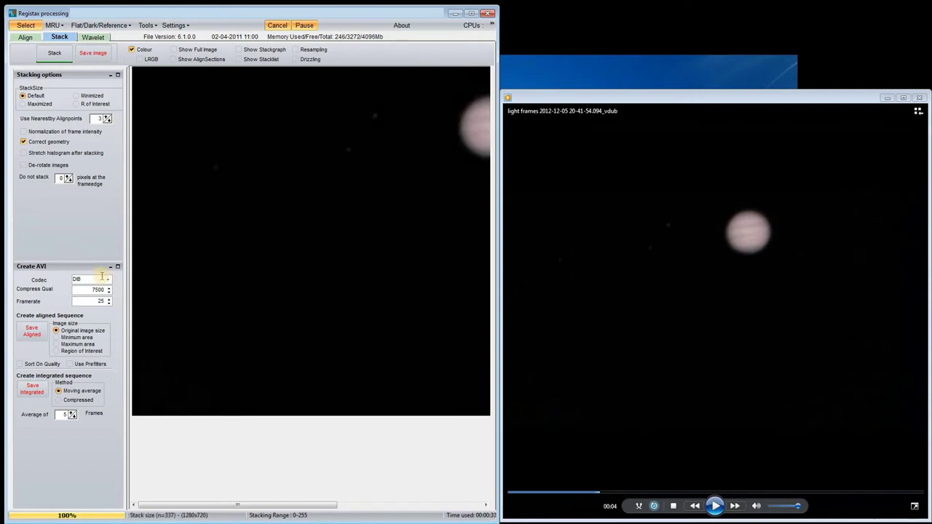
drag(256, 502, 338, 503)
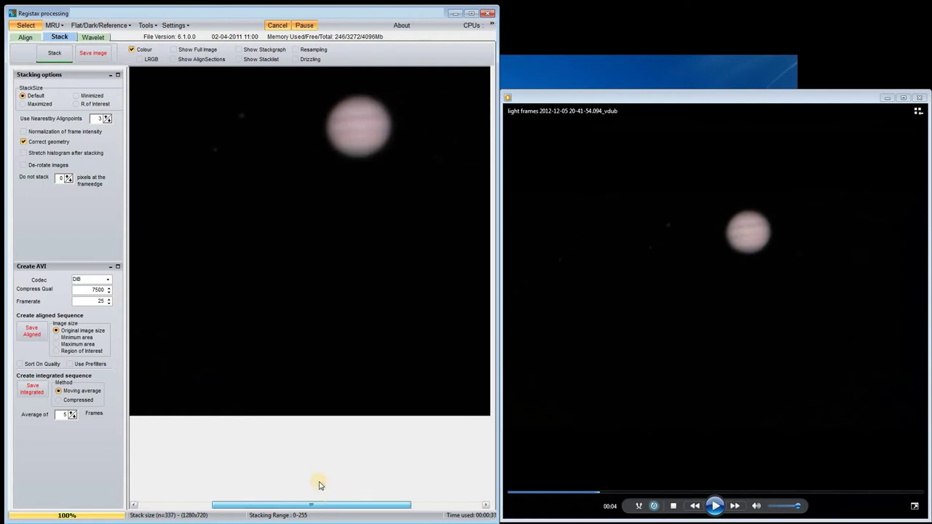
click(94, 36)
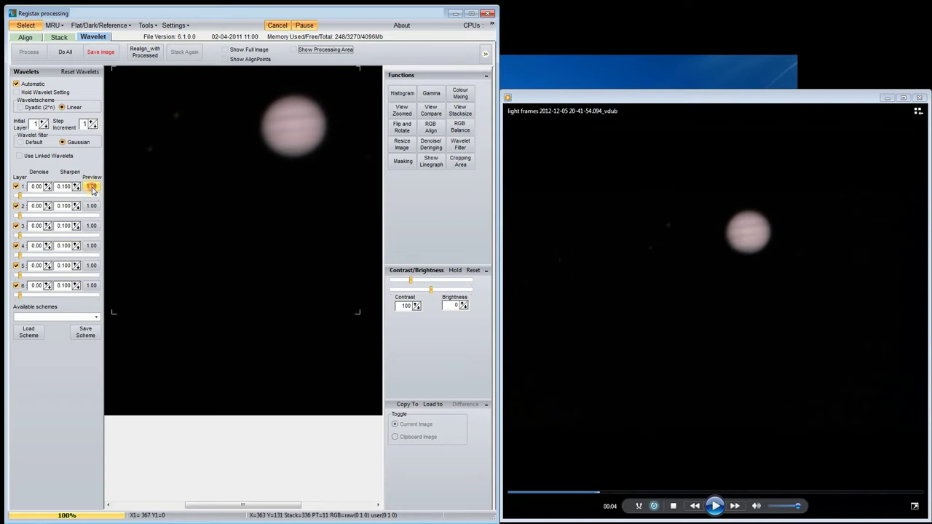
Step: Preview which details each wavelet layer 1–6 affects, toggling each preview off again
click(92, 187)
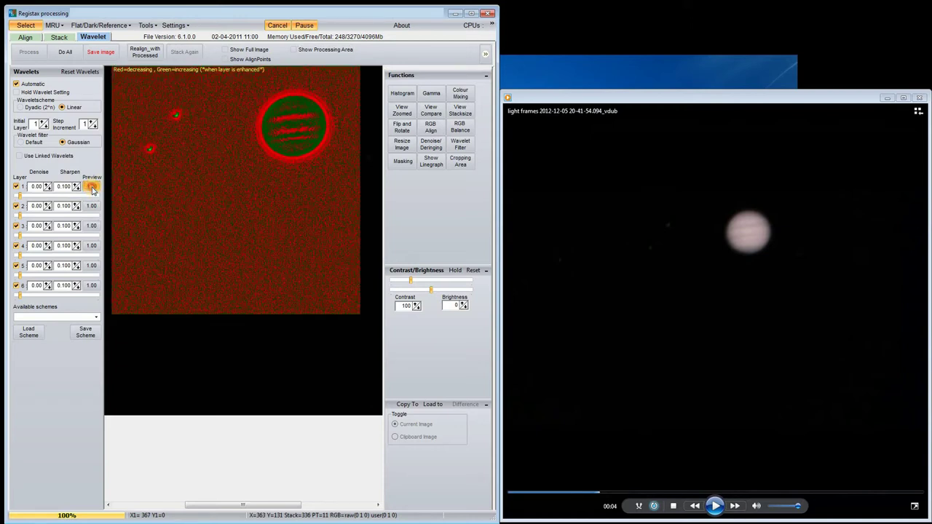
click(92, 187)
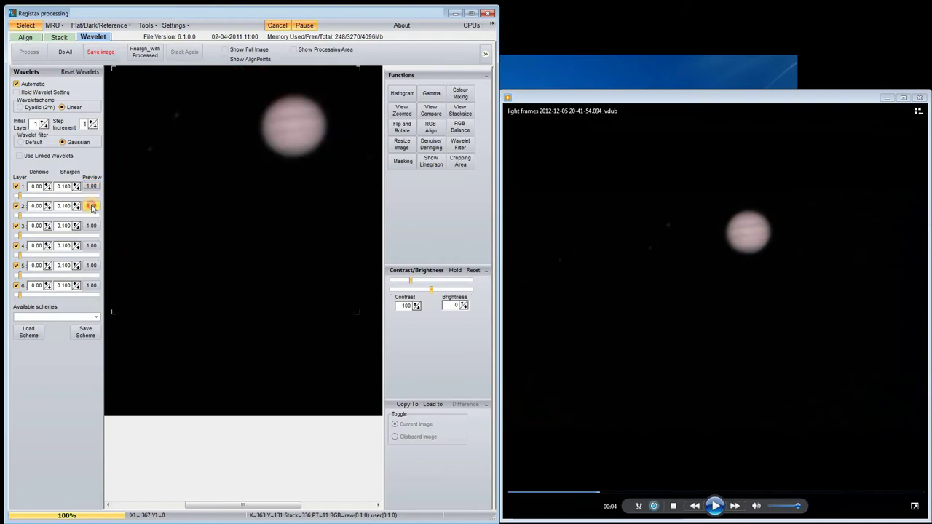
click(91, 207)
click(92, 206)
click(92, 226)
click(92, 226)
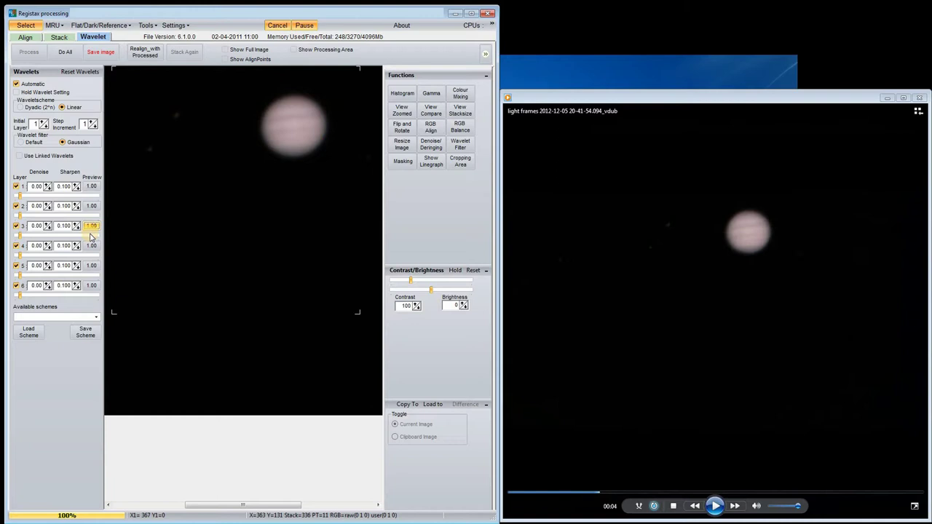
click(92, 246)
click(92, 246)
click(92, 266)
click(91, 265)
click(91, 286)
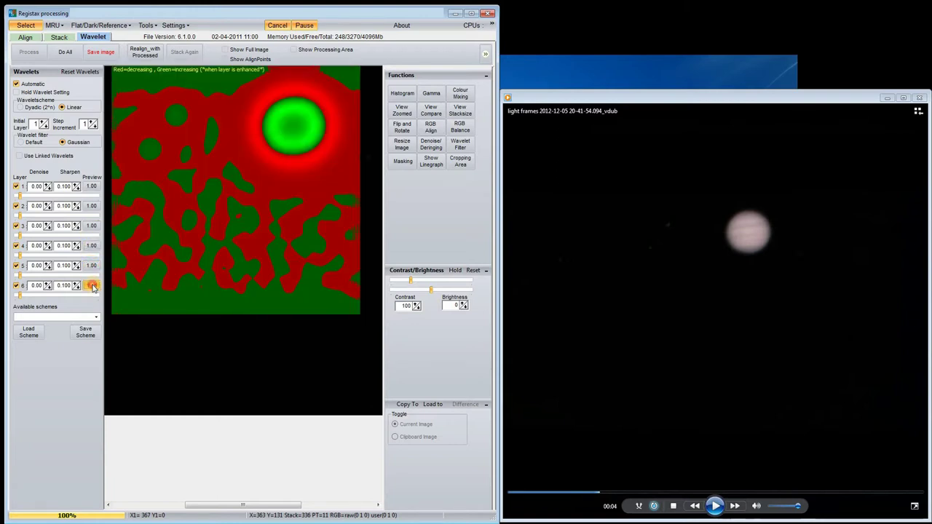
click(92, 286)
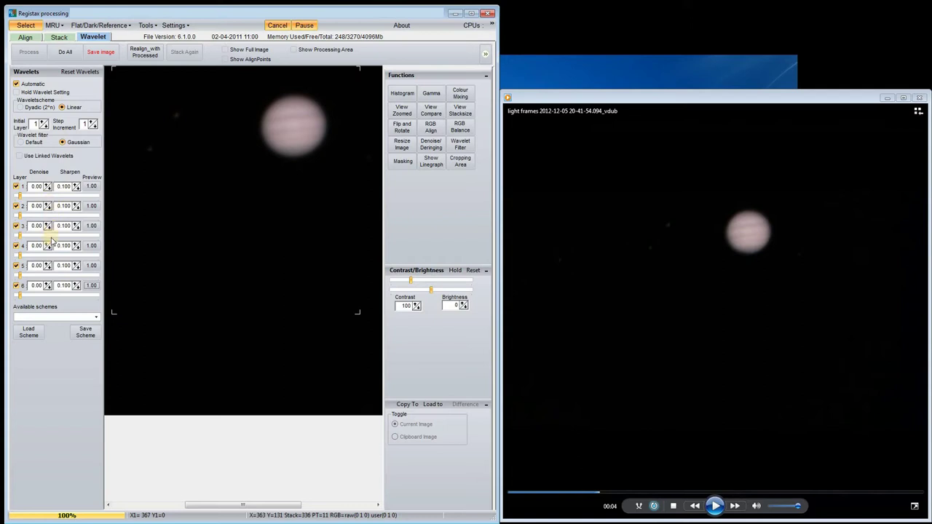
Step: Sharpen with wavelet layer 1, layer 2 at 0.080, and light sharpening on layers 3–4
click(19, 195)
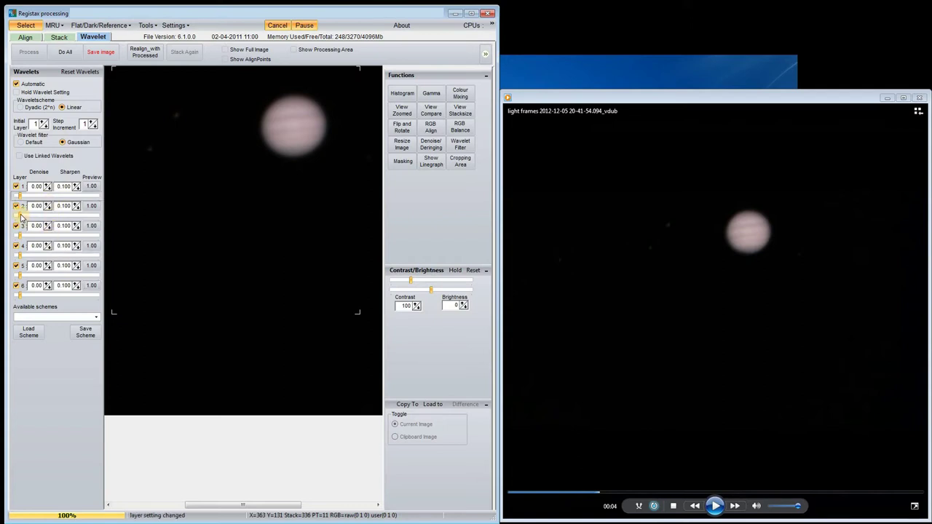
drag(21, 216, 96, 225)
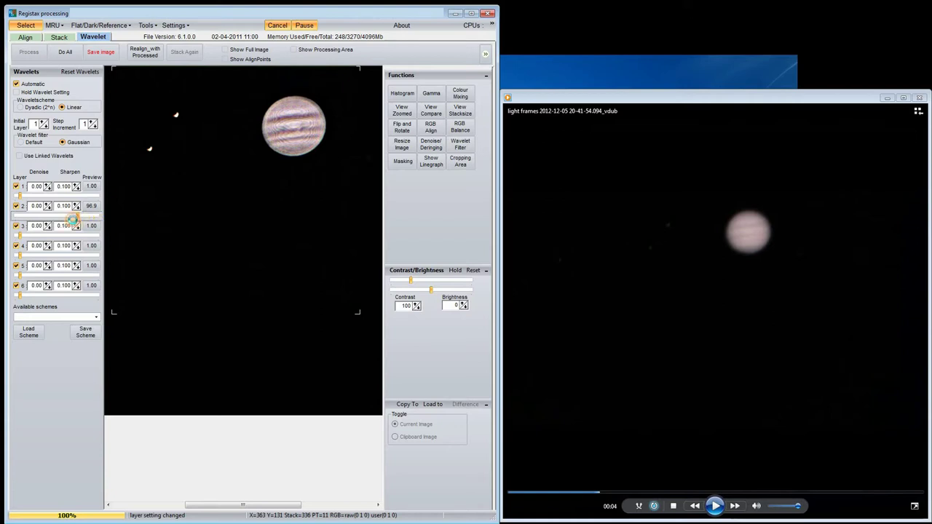
click(44, 217)
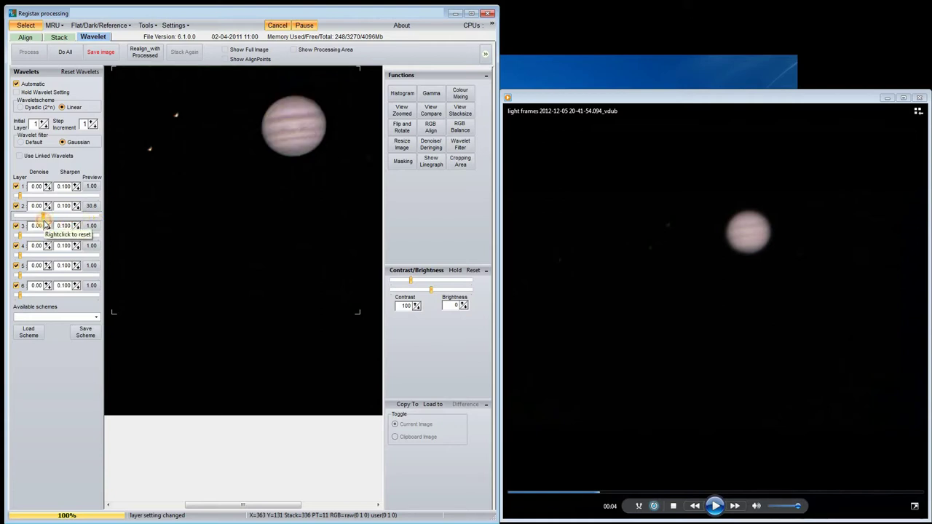
drag(44, 218, 32, 218)
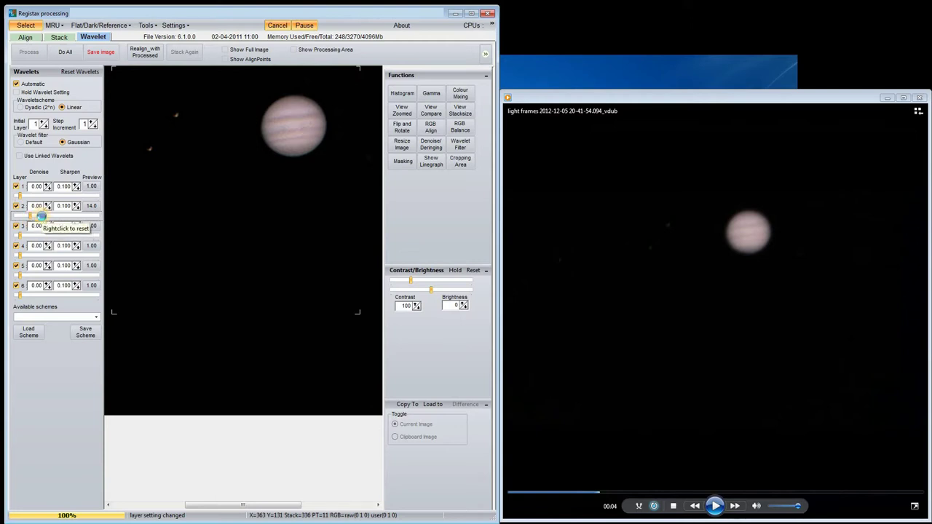
right_click(41, 217)
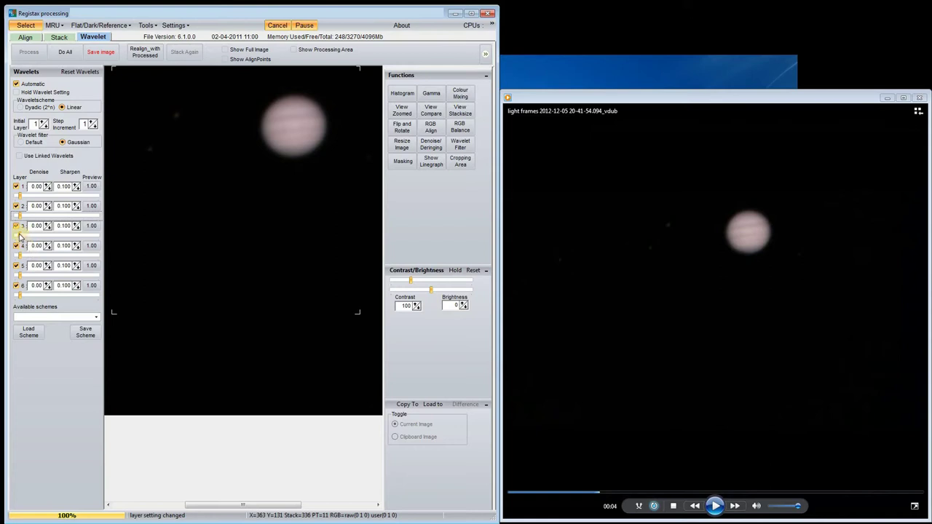
drag(19, 236, 91, 234)
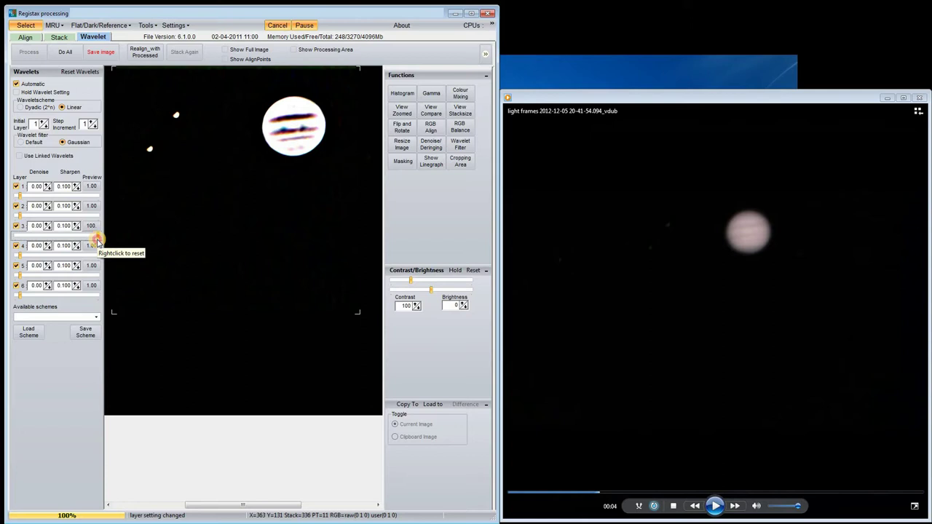
right_click(73, 238)
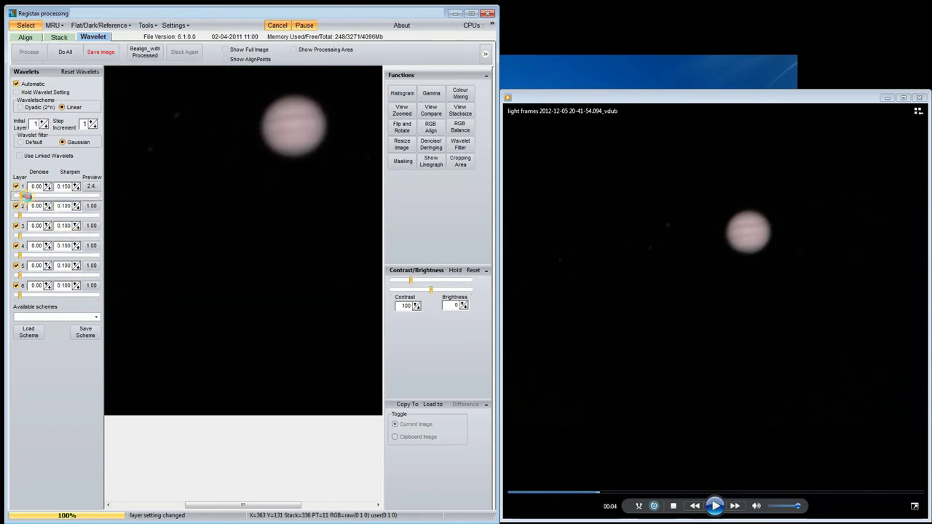
drag(20, 195, 26, 215)
click(78, 208)
click(78, 208)
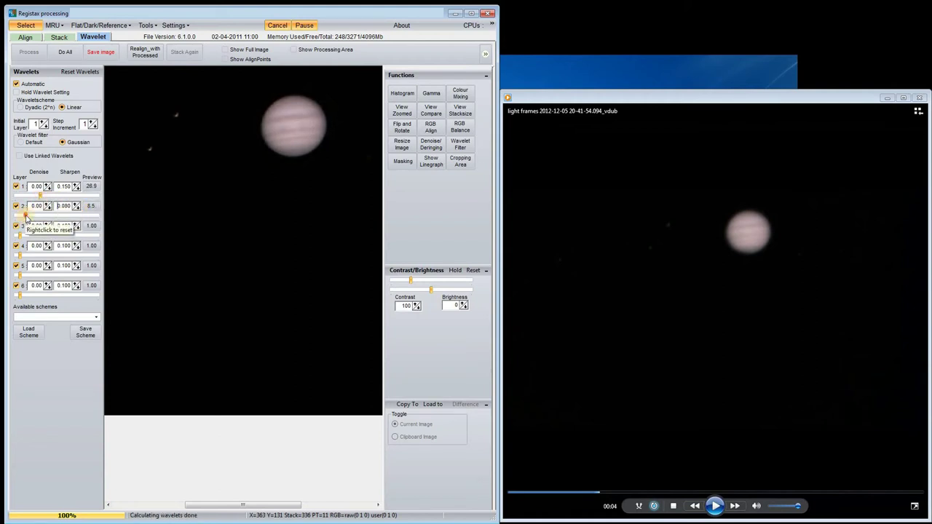
drag(20, 235, 21, 254)
Step: Stretch the sharpened image's histogram with black point 22 and white point 244
click(402, 94)
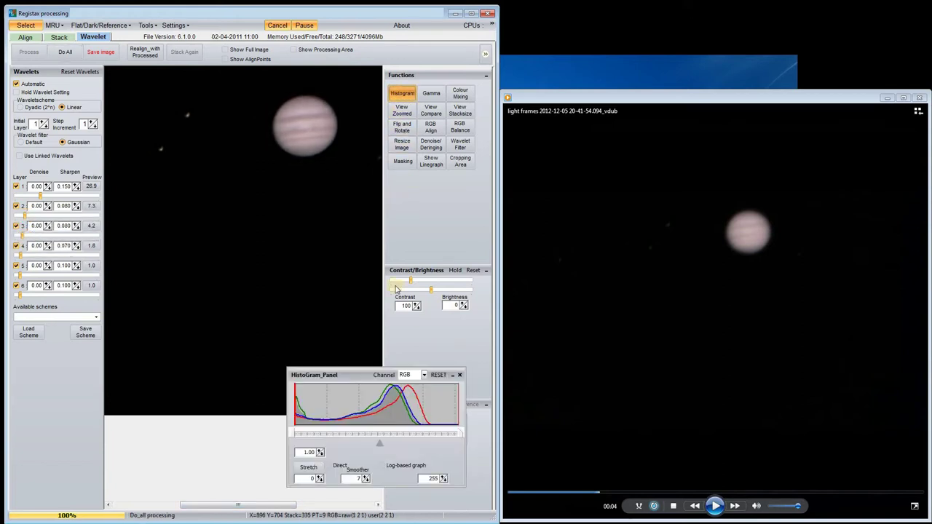
drag(337, 375, 251, 385)
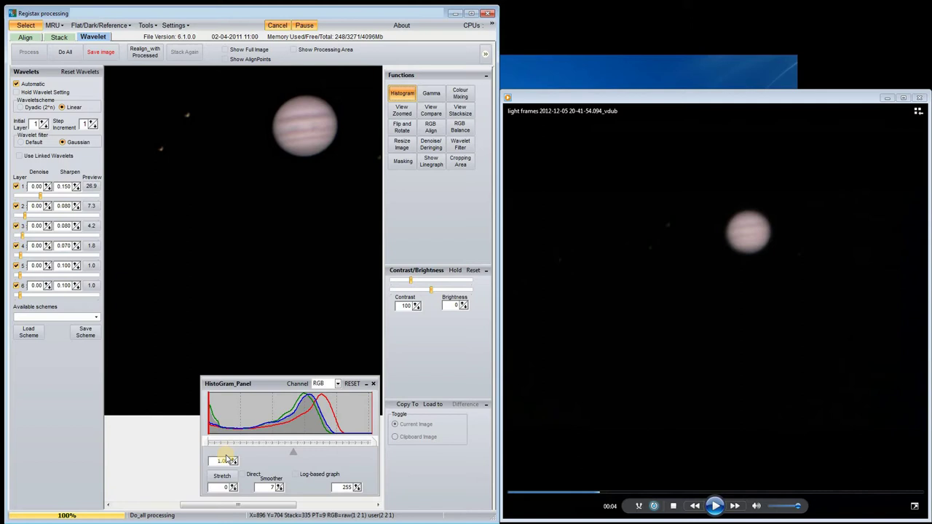
drag(208, 447, 222, 445)
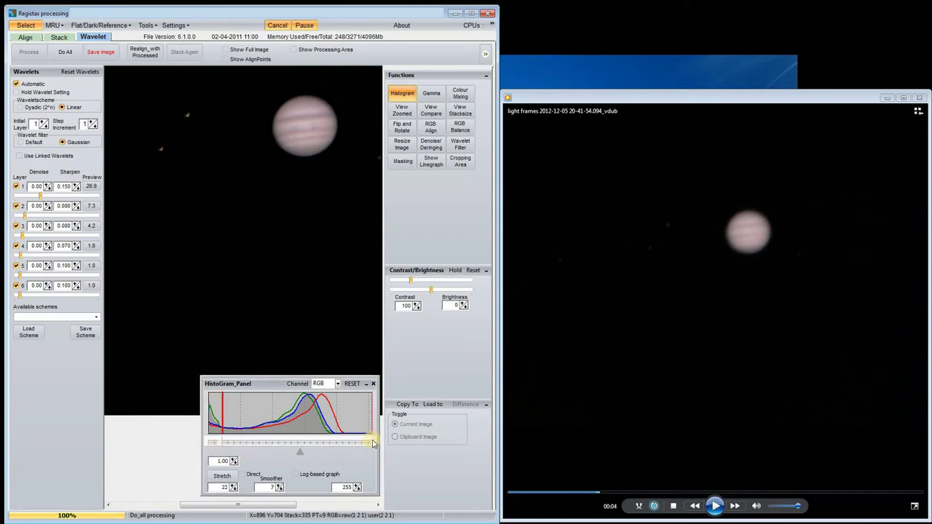
drag(367, 443, 363, 442)
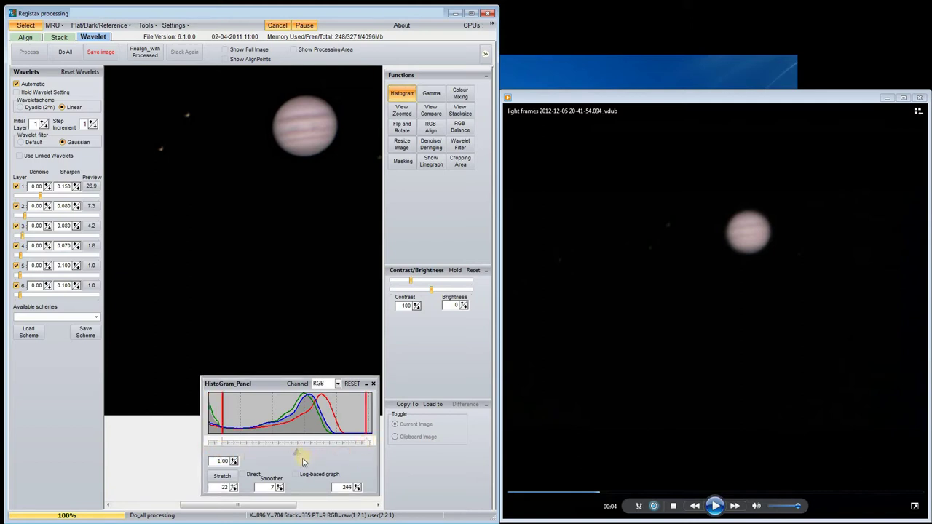
click(221, 477)
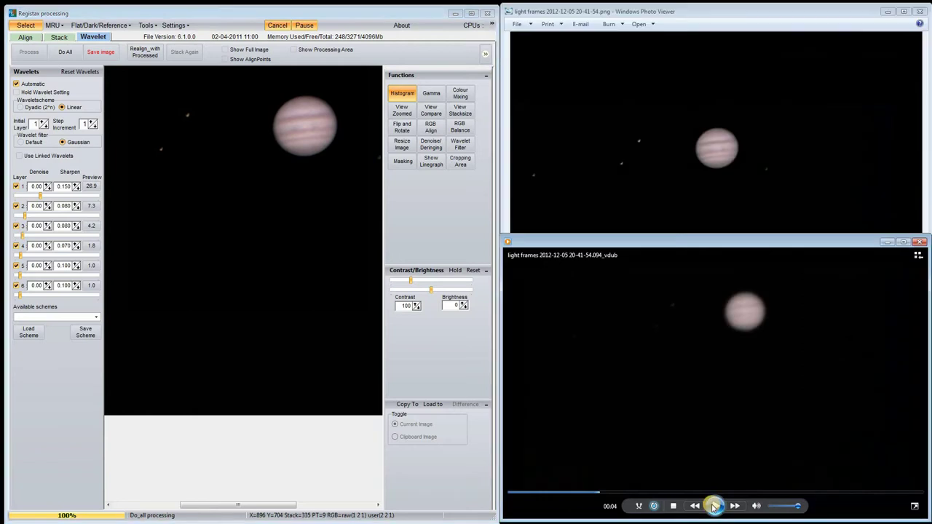
Step: Play and pause the original Jupiter video to compare it with the processed picture
click(715, 506)
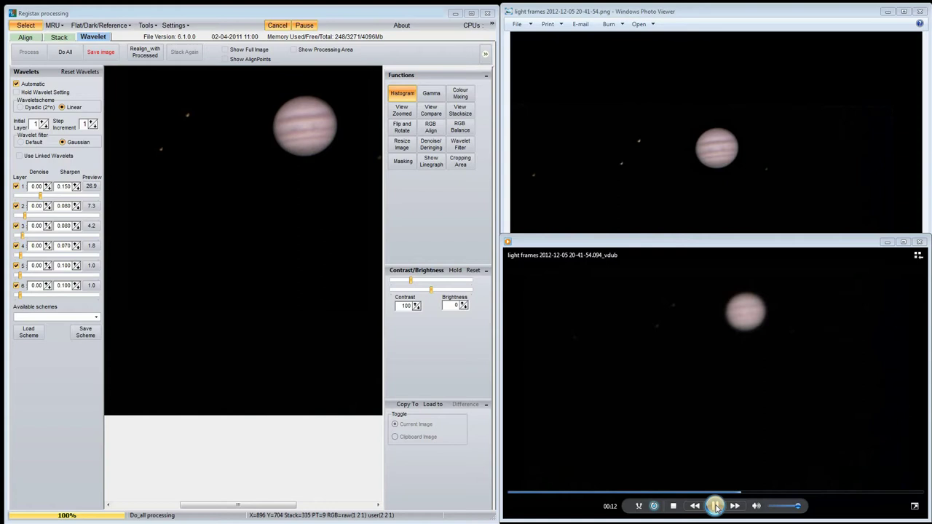
click(716, 506)
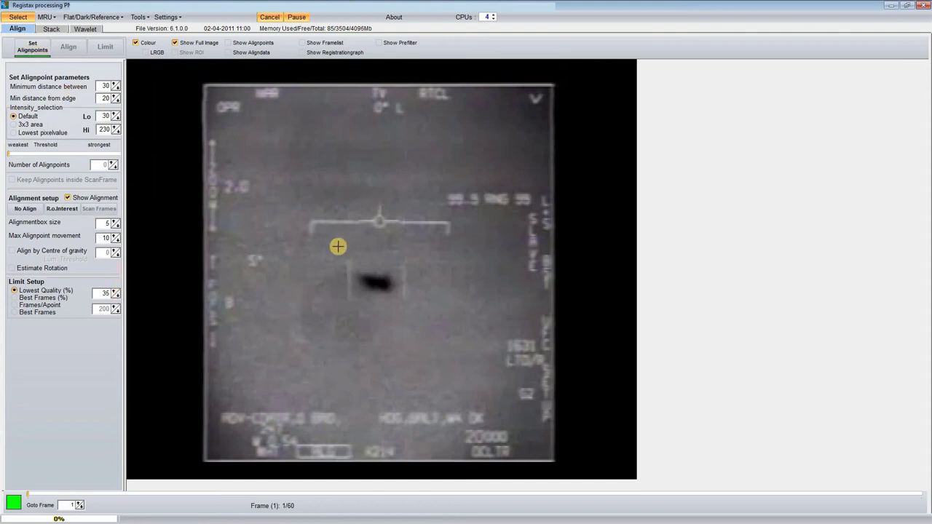
Step: Place five alignpoints on the dark Tic Tac object in FLIR frame 1
click(359, 276)
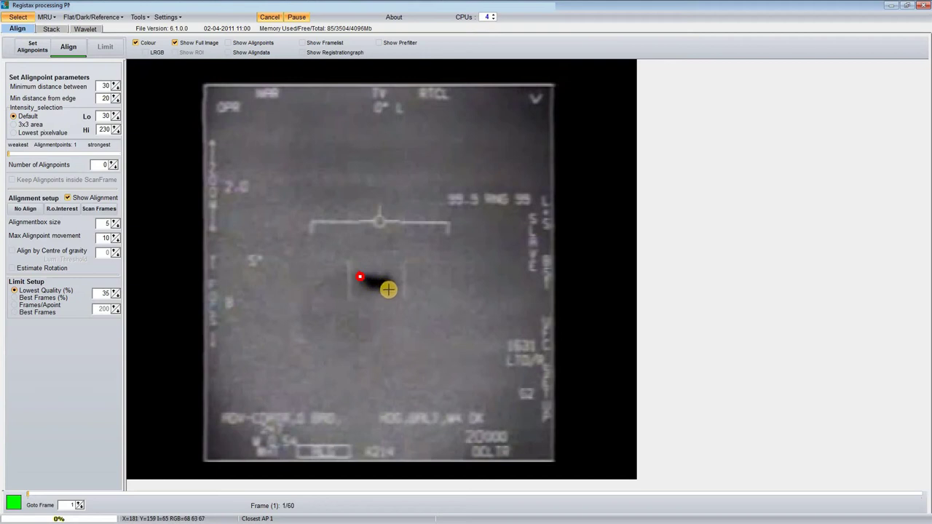
click(388, 289)
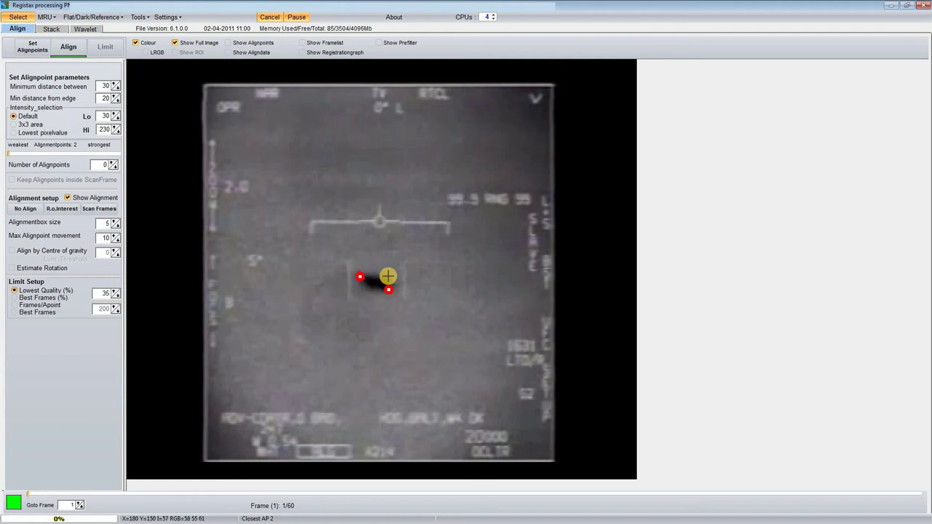
click(387, 277)
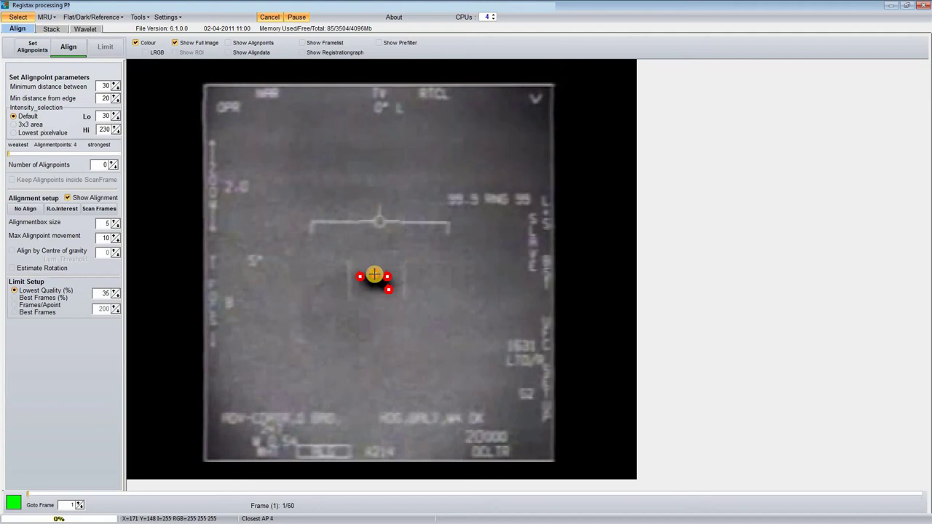
click(375, 273)
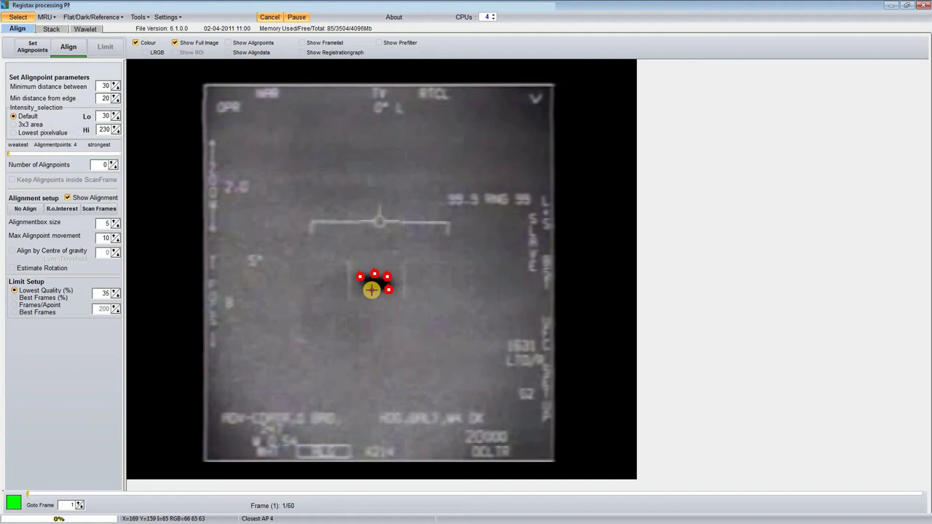
click(371, 290)
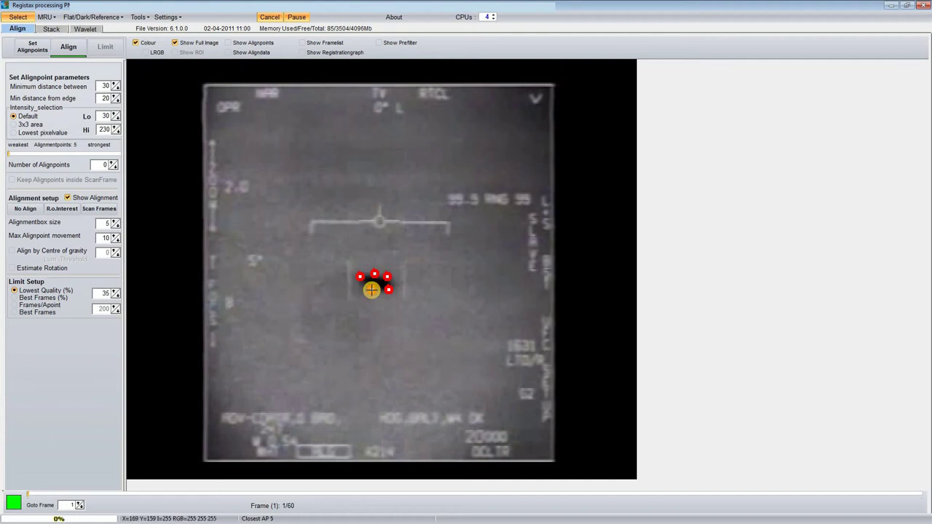
Step: Align and limit the 60 FLIR frames, then stack them with Show Full Image enabled
click(67, 47)
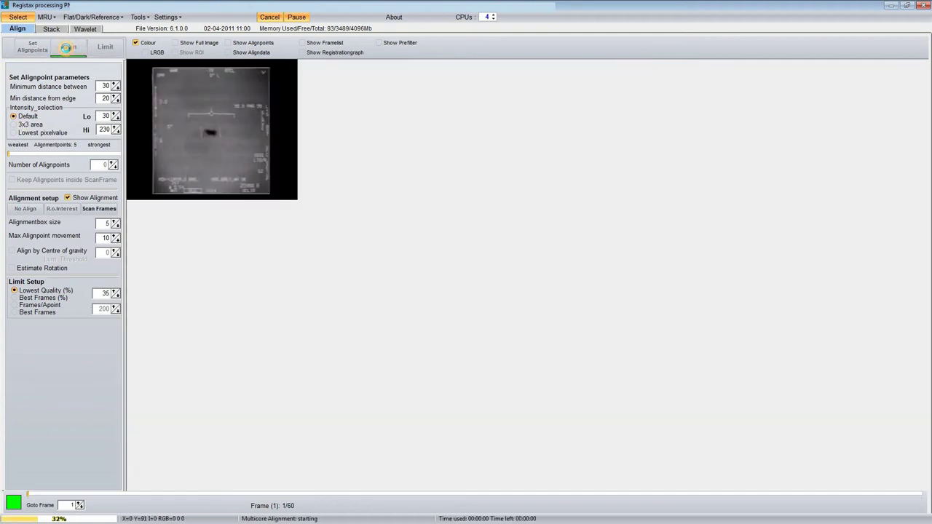
click(106, 47)
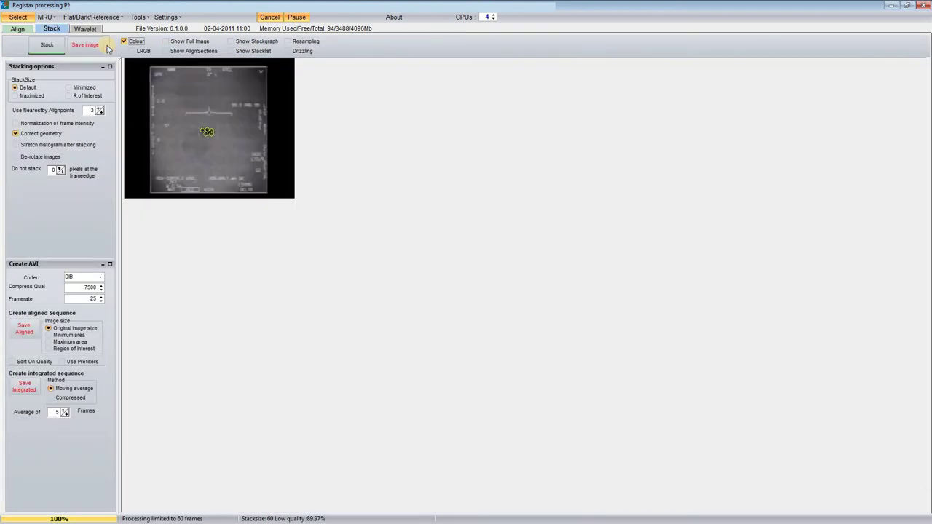
click(166, 41)
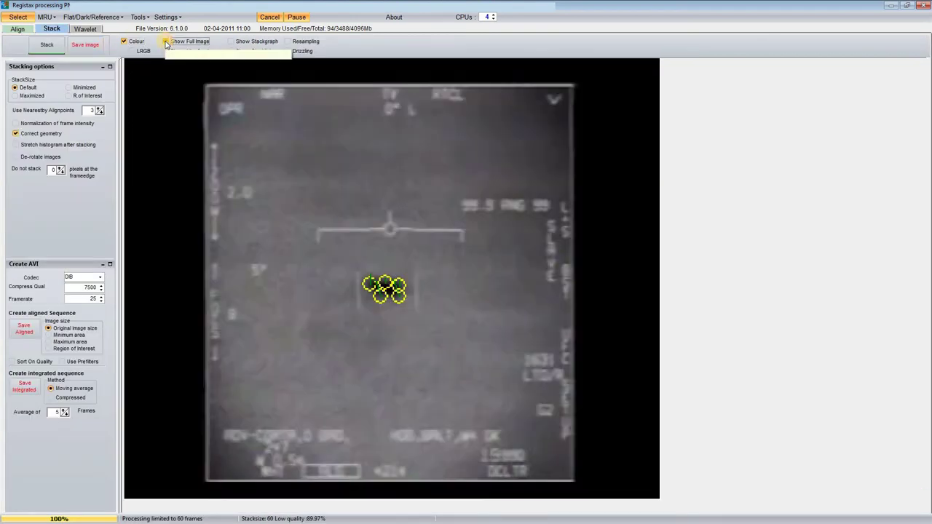
click(48, 47)
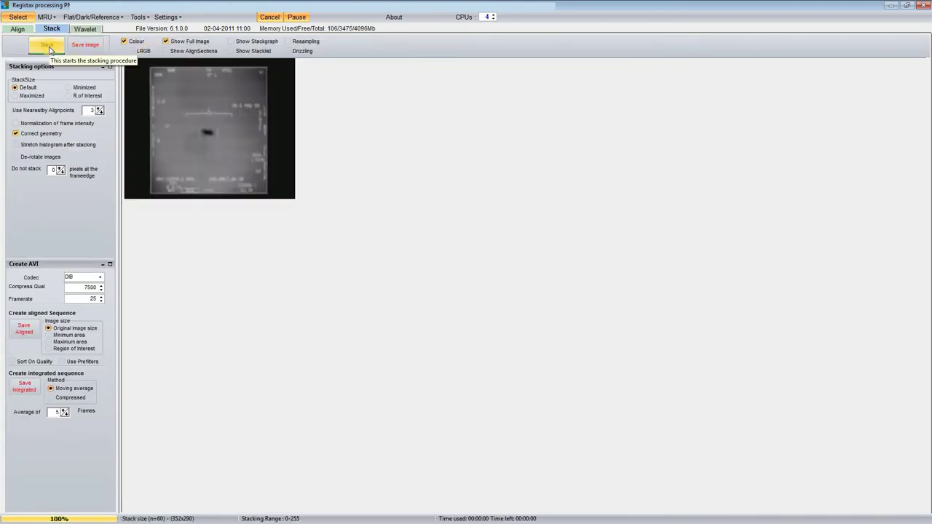
click(166, 42)
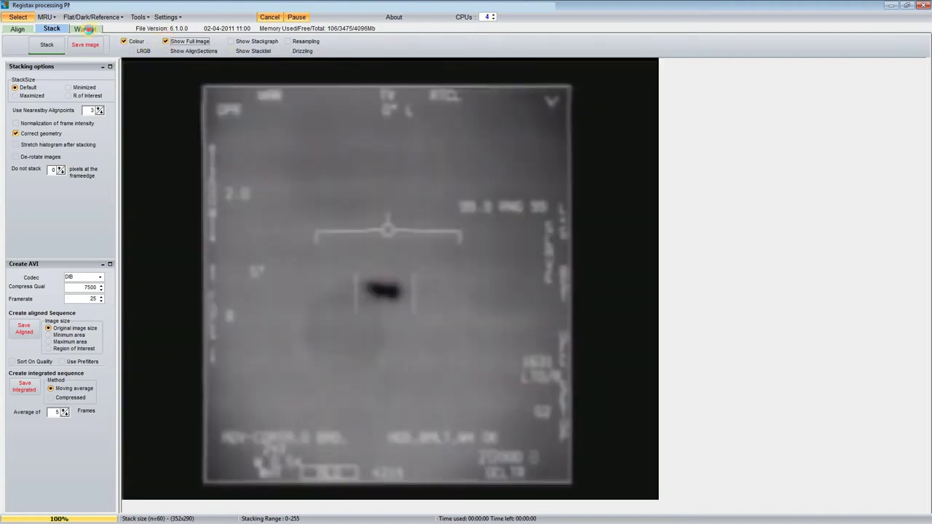
click(85, 29)
Step: Preview wavelet layers 1–5, then set layer 1 to about 58.9 and layer 2 Sharpen to 0.080
click(85, 178)
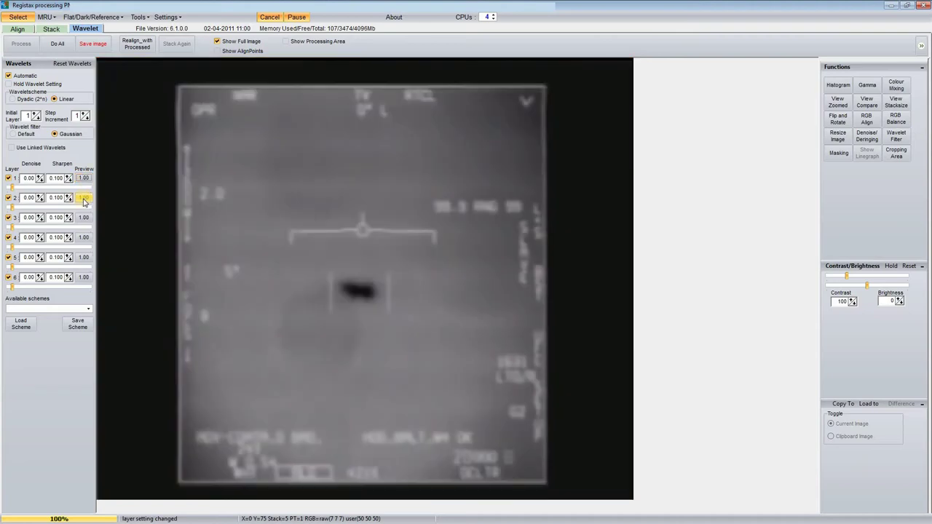
click(84, 199)
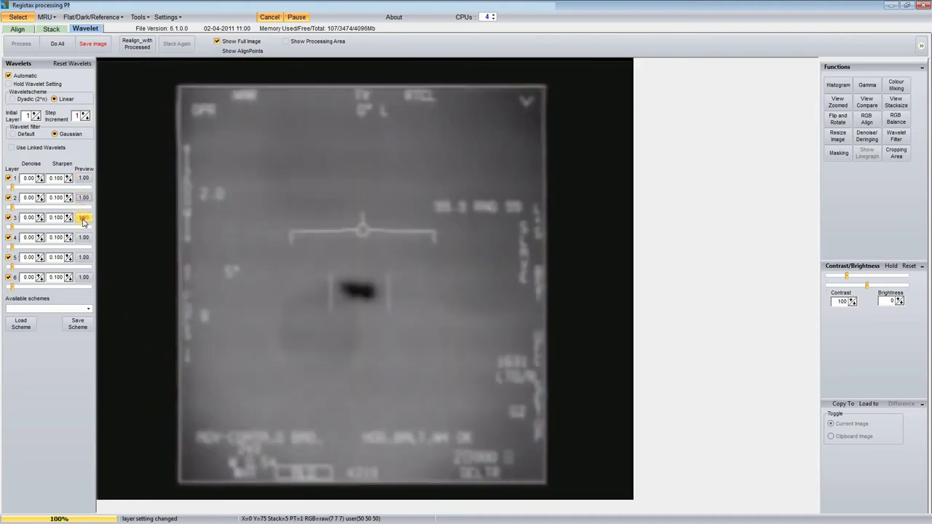
click(84, 218)
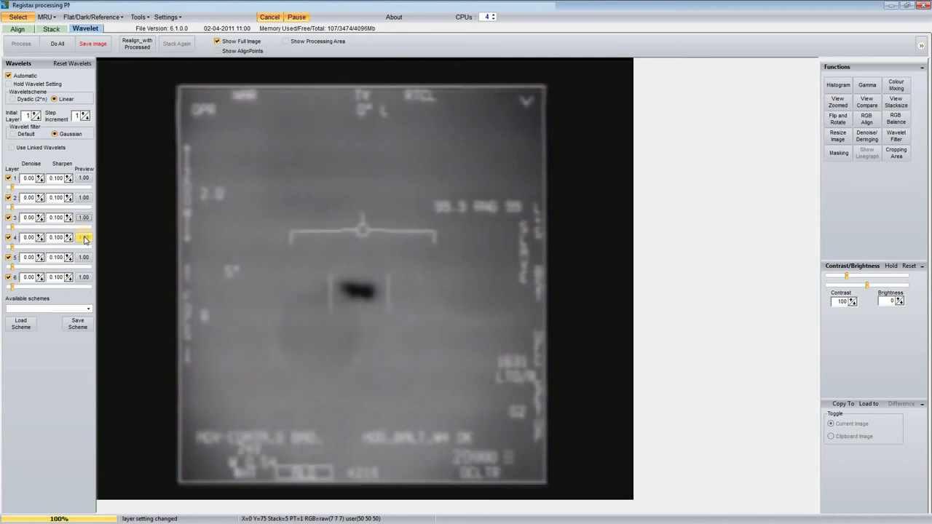
click(84, 238)
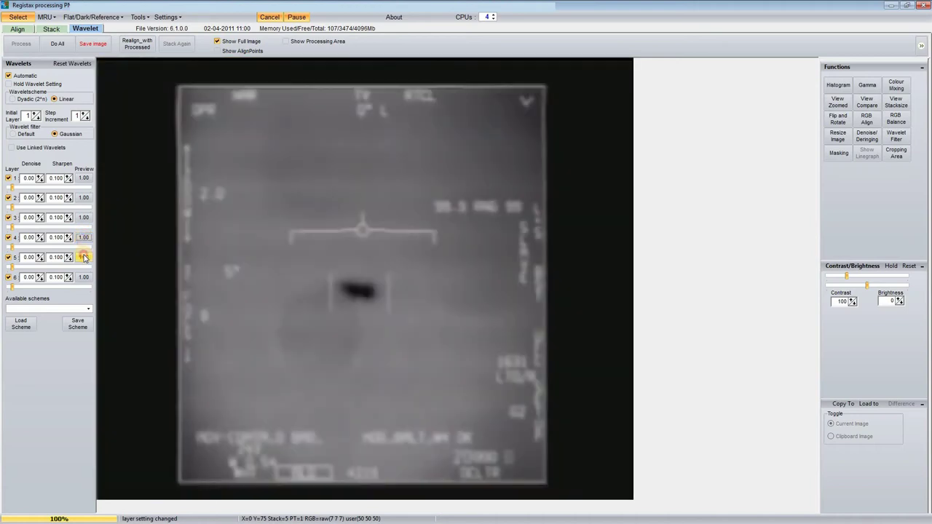
click(84, 257)
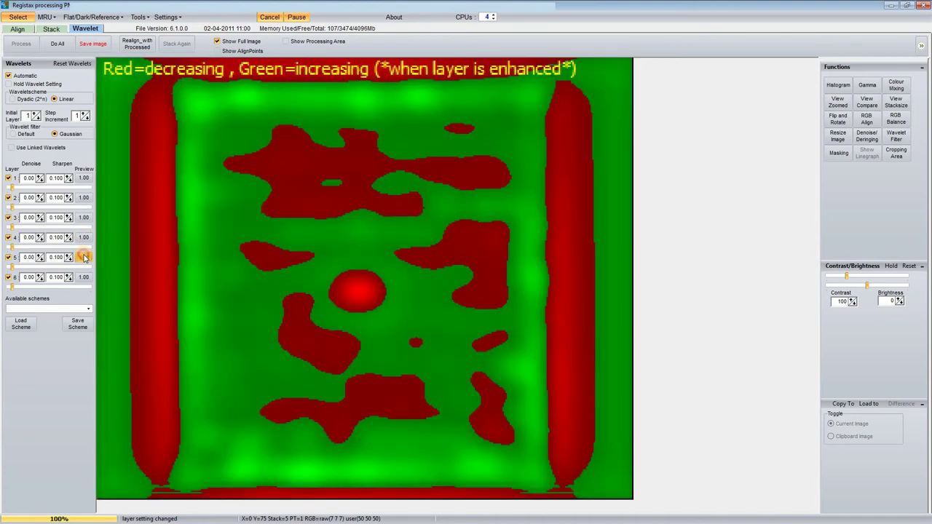
drag(11, 188, 22, 211)
click(69, 199)
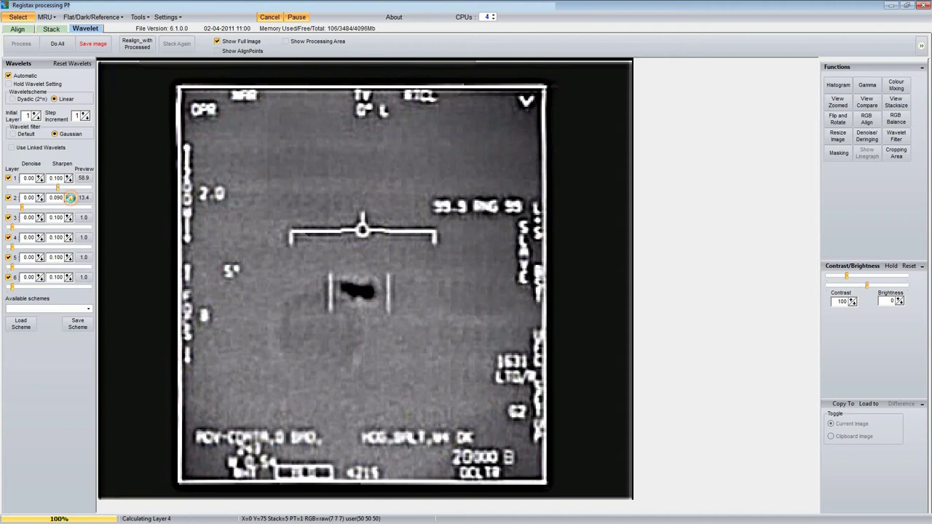
click(69, 200)
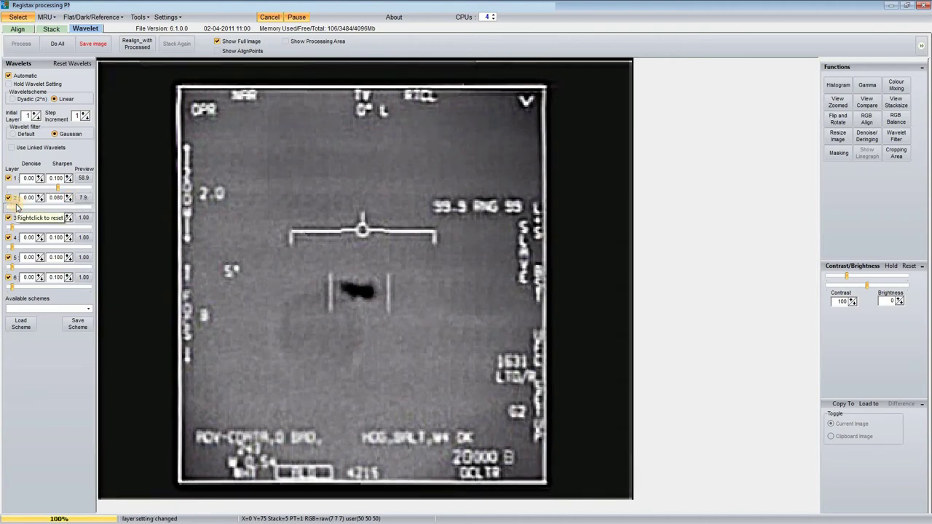
Step: Stretch the sharpened Tic Tac frame's histogram between limits 32 and 203
click(837, 85)
drag(265, 437, 669, 224)
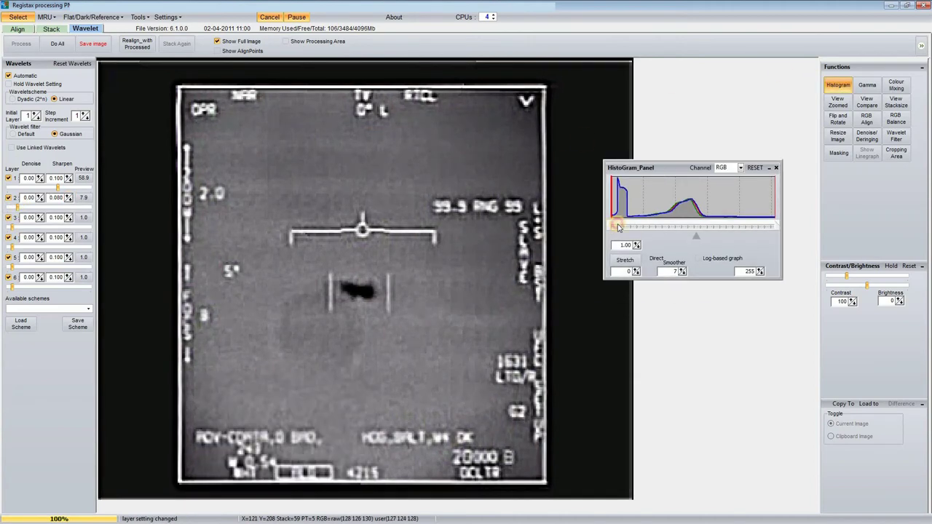
drag(777, 229, 743, 228)
click(624, 259)
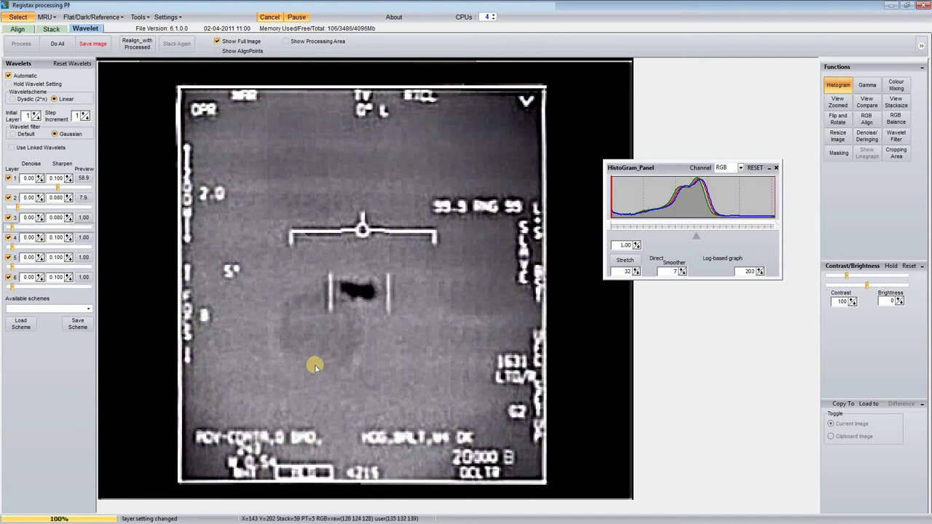
key(alt+Tab)
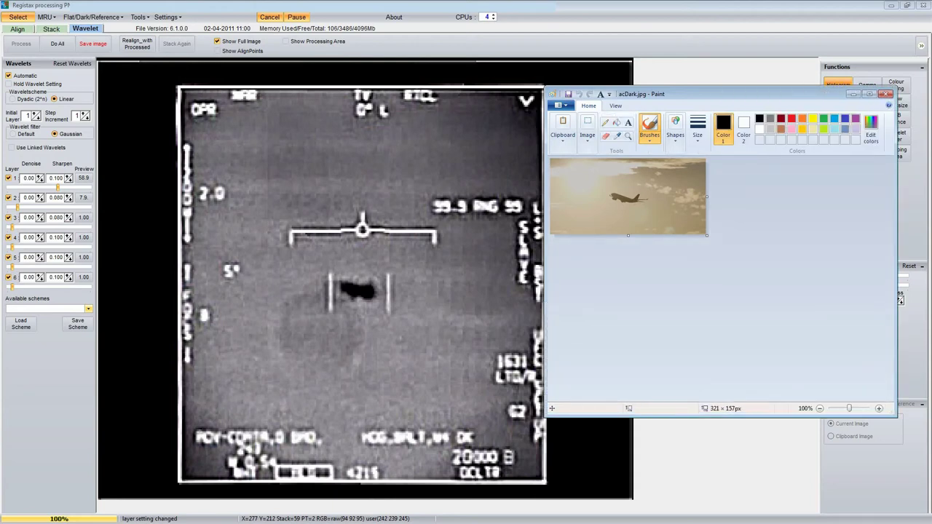
Step: Shrink the airliner picture into the top-left corner and crop the canvas to fit it
key(ctrl+a)
drag(706, 235, 656, 212)
click(727, 211)
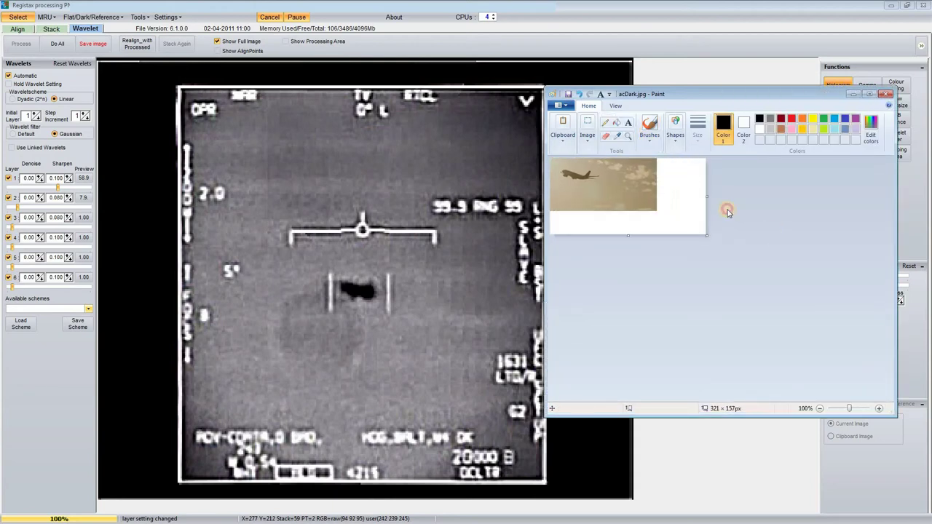
drag(706, 233, 609, 191)
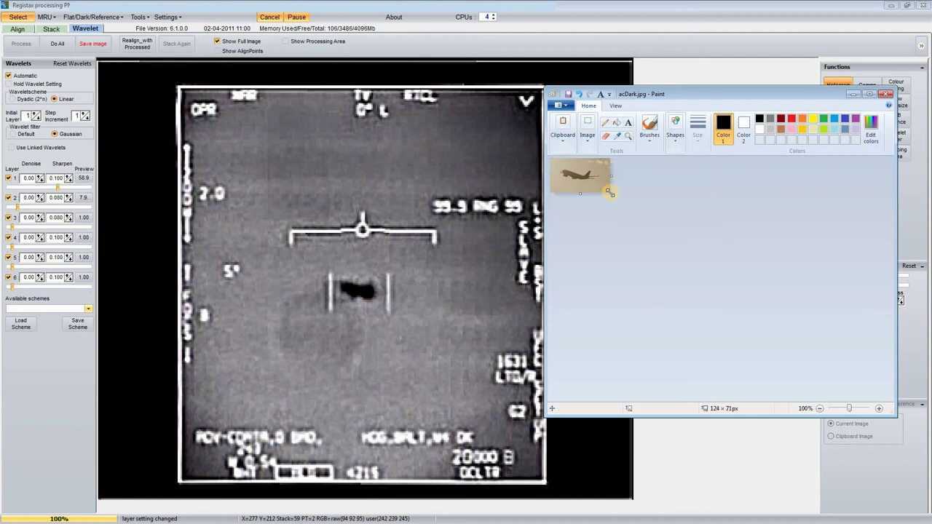
Step: Resize the acDark.jpg picture to 50%
click(615, 106)
click(559, 124)
click(559, 124)
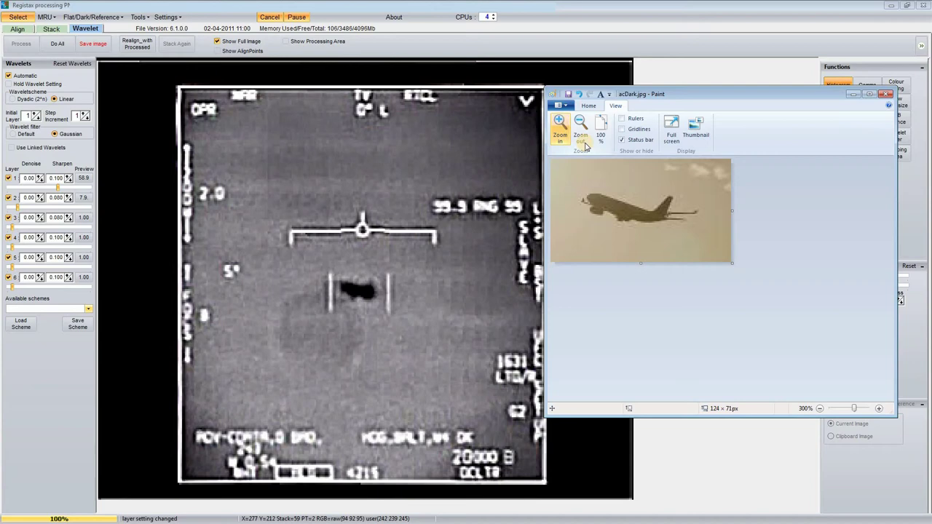
click(588, 106)
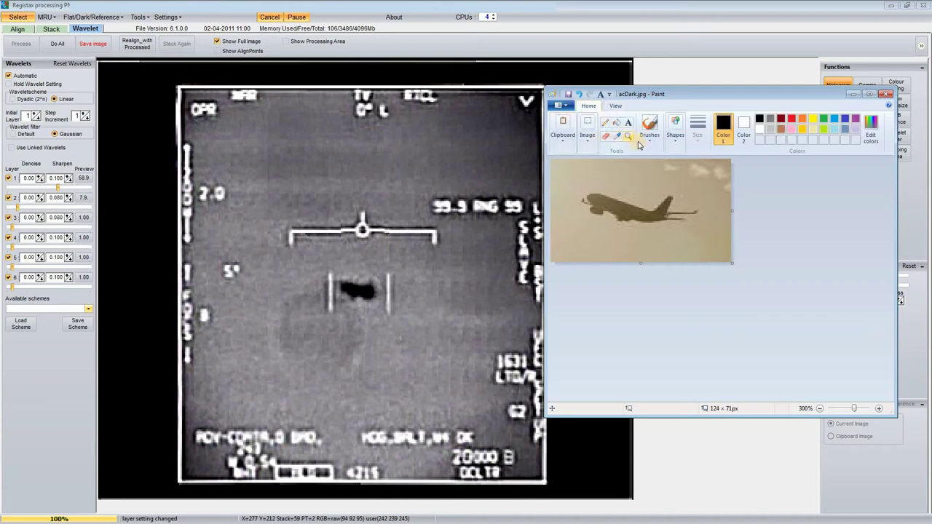
click(589, 137)
click(611, 161)
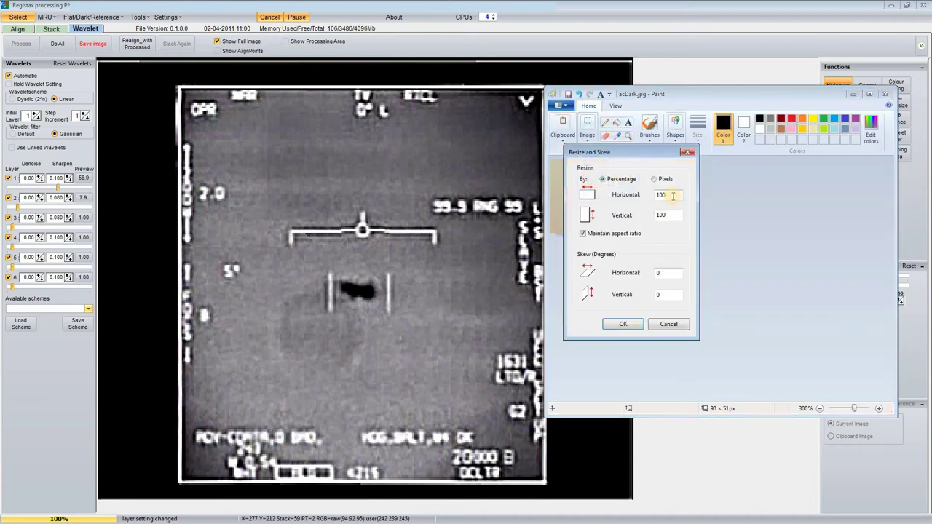
text(50)
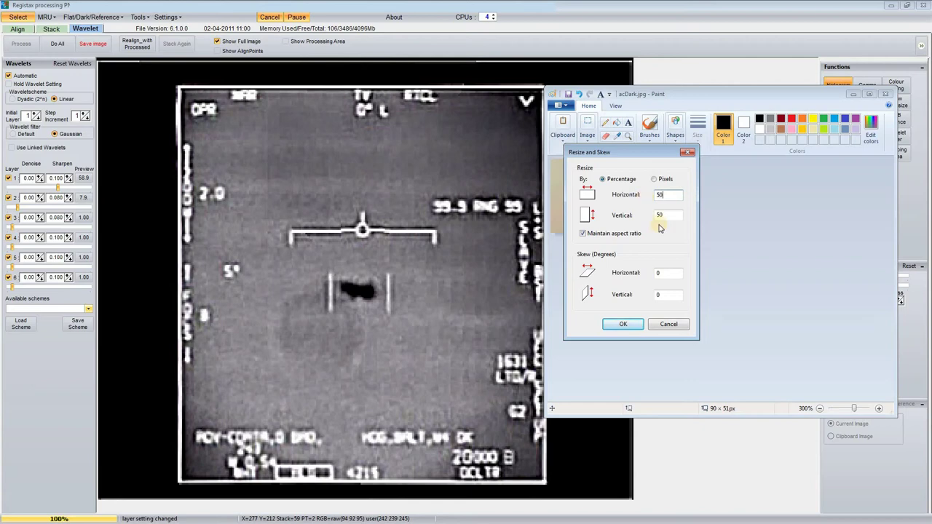
click(623, 324)
Step: Resize the picture again with Horizontal at 70%, unlinked from vertical
click(587, 138)
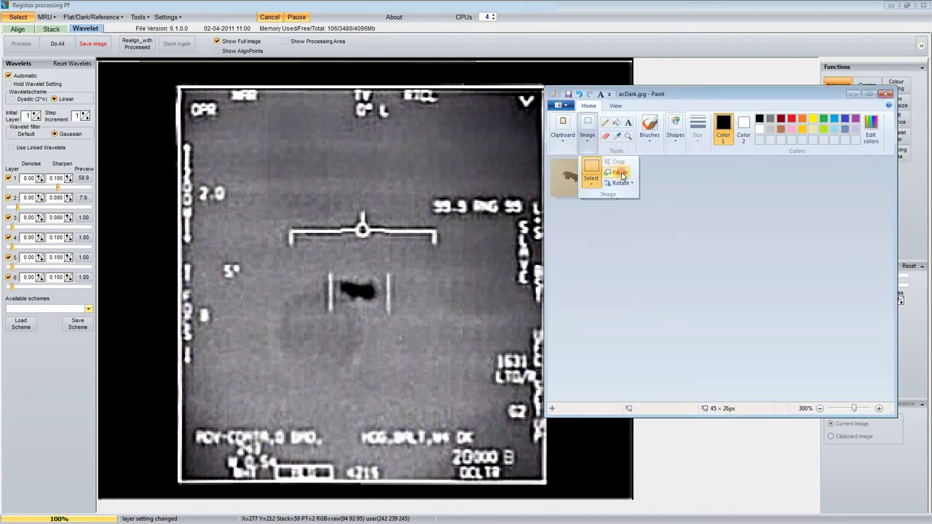
click(612, 163)
drag(670, 194, 650, 197)
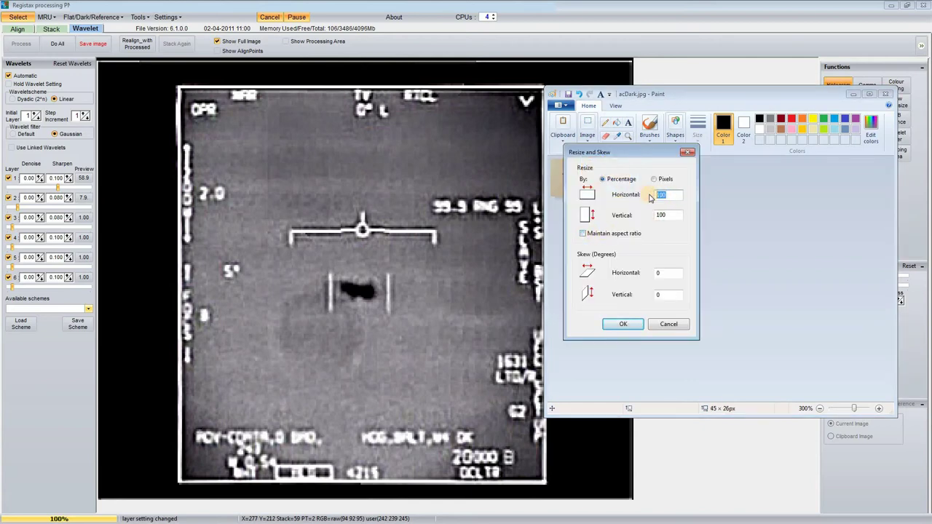
click(627, 324)
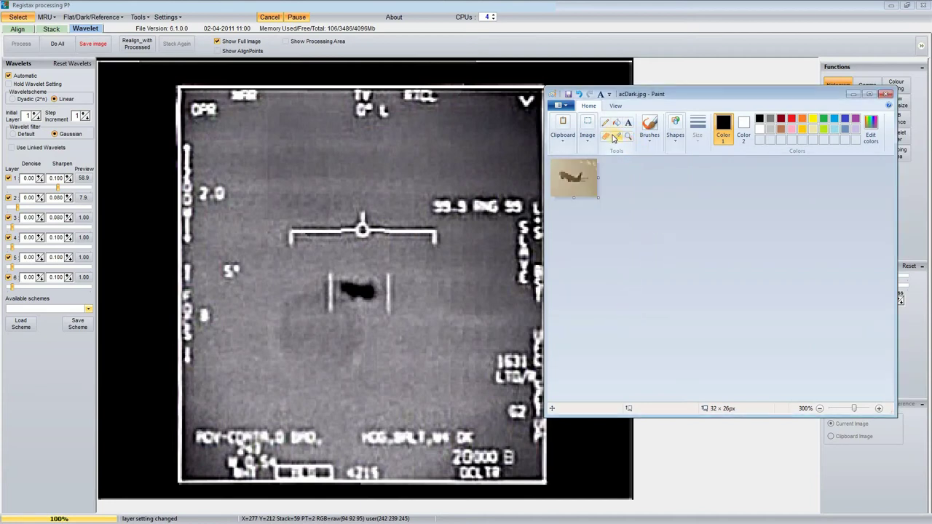
Step: Zoom the 32 × 26 px picture to 400% and place Paint over the Tic Tac image
click(615, 106)
click(560, 125)
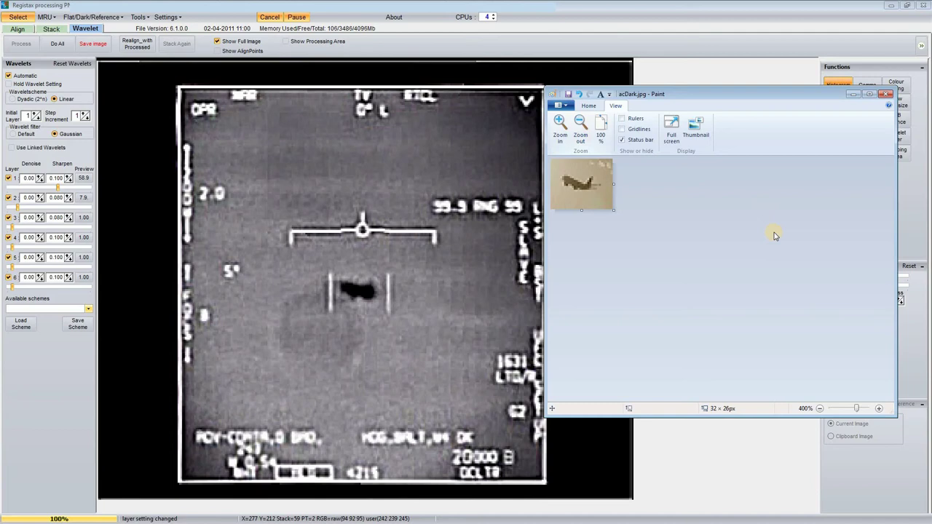
mouse_move(901, 420)
mouse_down()
mouse_move(738, 281)
mouse_move(661, 235)
mouse_move(641, 179)
mouse_up()
mouse_move(580, 94)
mouse_down()
mouse_move(436, 242)
mouse_move(437, 258)
mouse_up()
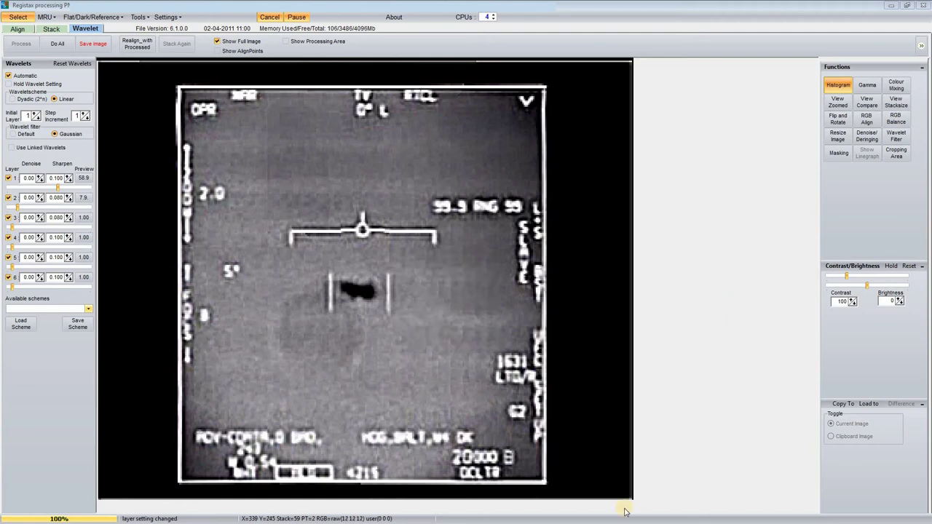
Step: Snap RegiStax to the left half and place the GIMP window at the top right
key(super+Left)
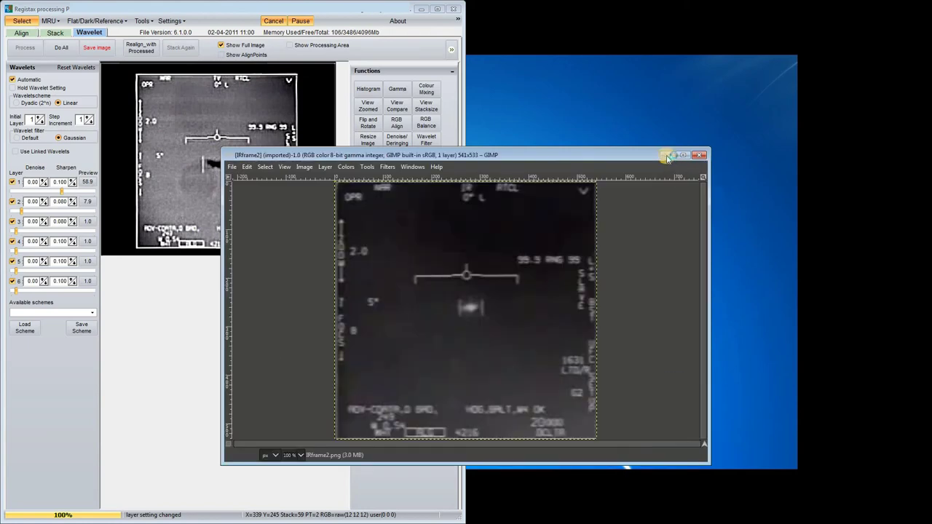
drag(597, 155, 814, 10)
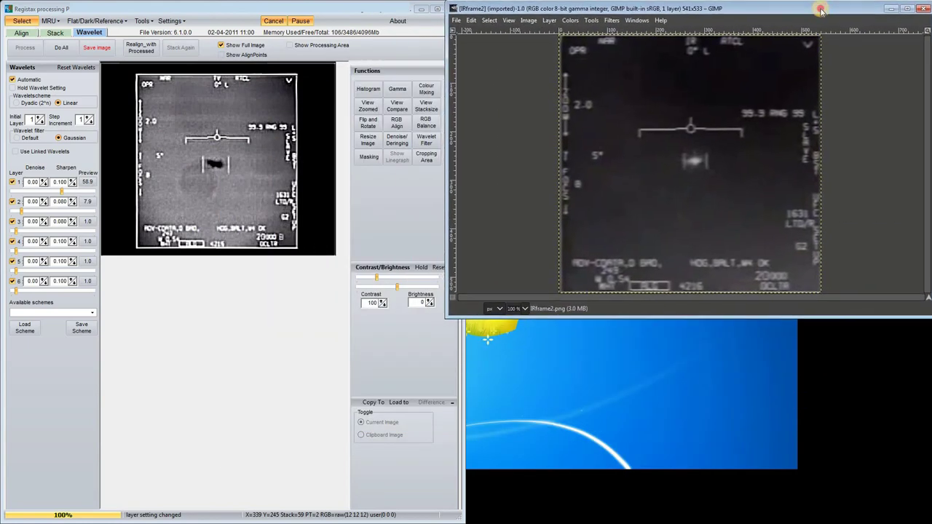
drag(441, 174, 464, 180)
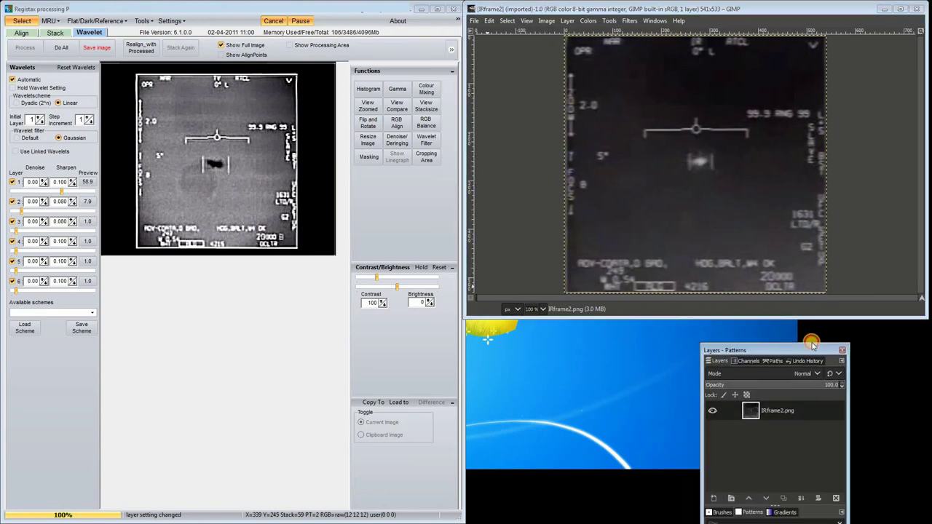
Step: Dock the Layers panel at the lower right beside the IRframe2 image
drag(803, 349, 875, 329)
click(608, 97)
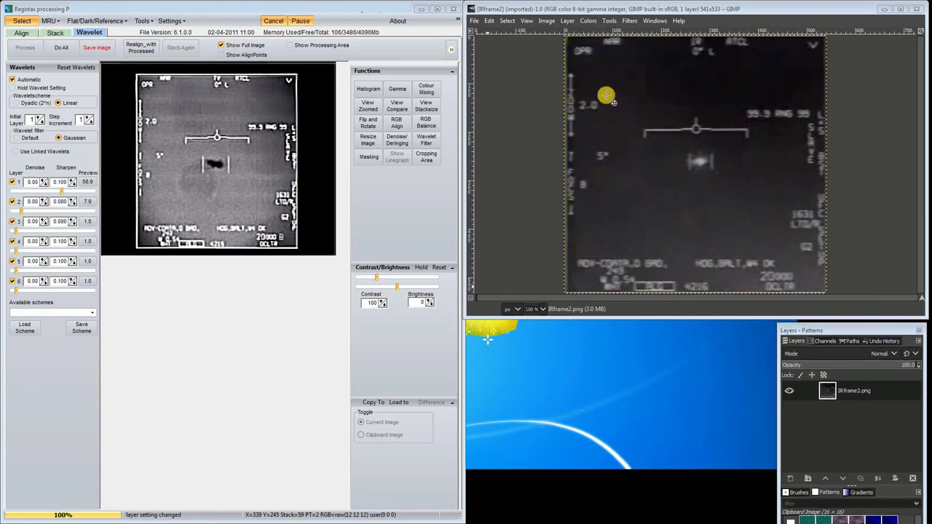
click(474, 20)
Step: Open TVFrame2.png as a layer above IRframe2
click(498, 71)
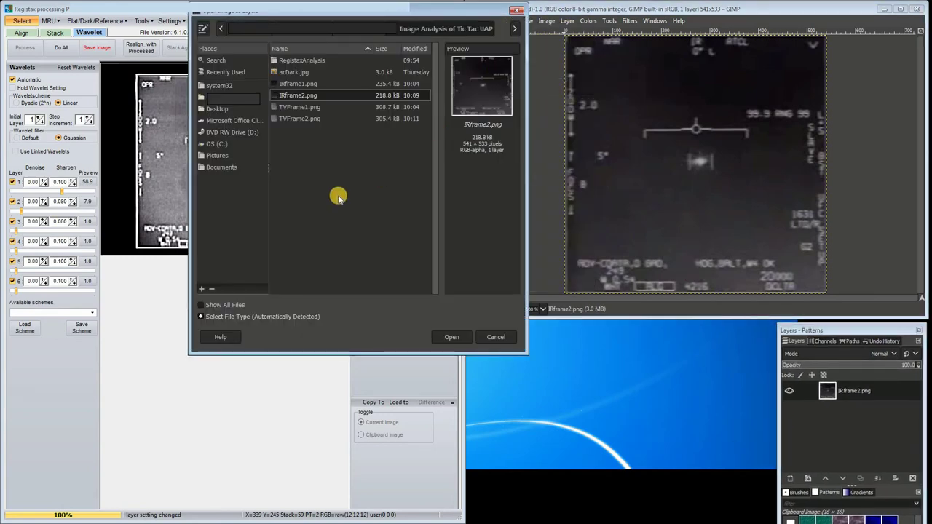
click(289, 118)
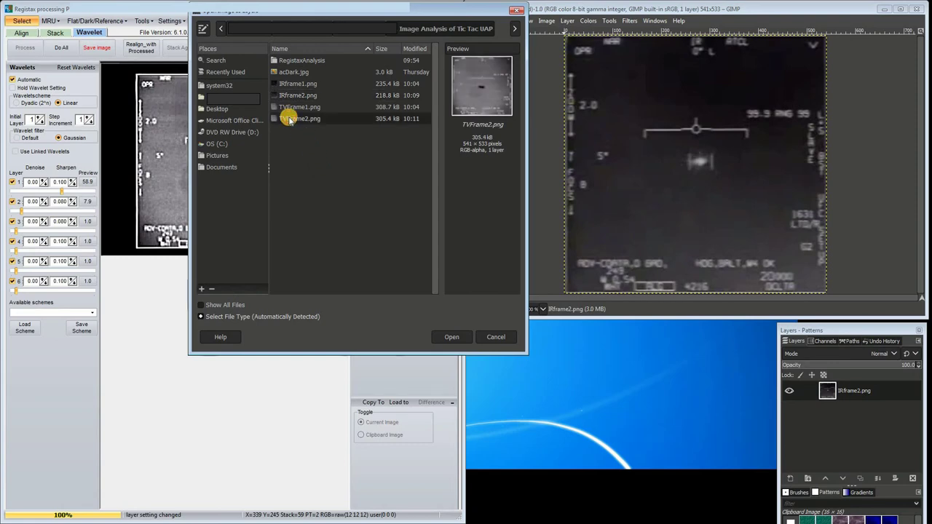
click(449, 336)
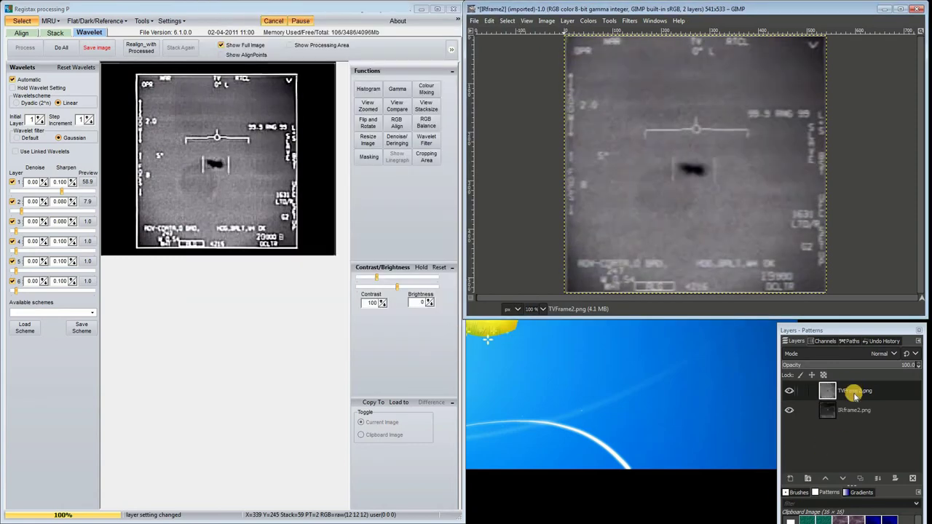
Step: Align the TV layer with the IR frame and fade it to about 27.9% opacity
drag(915, 365, 833, 362)
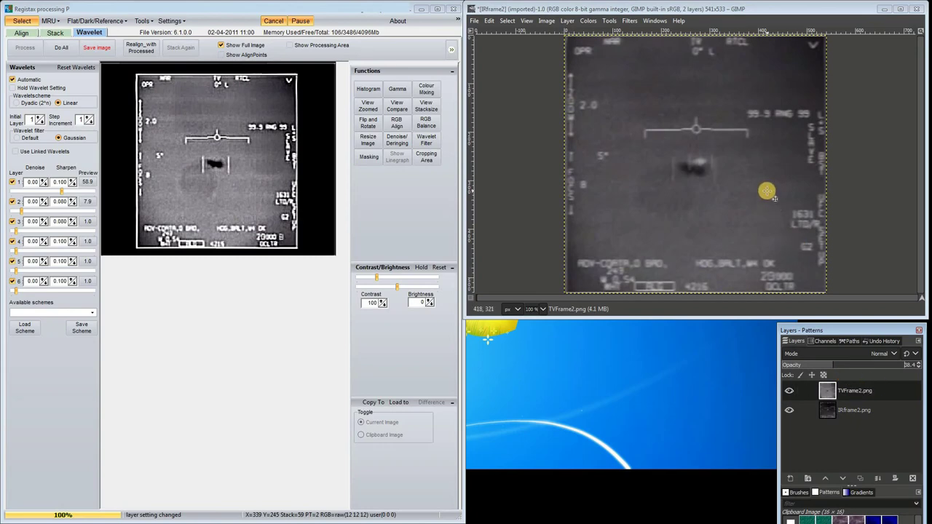
mouse_move(759, 190)
mouse_down()
mouse_move(741, 176)
mouse_move(764, 206)
mouse_move(759, 182)
mouse_up()
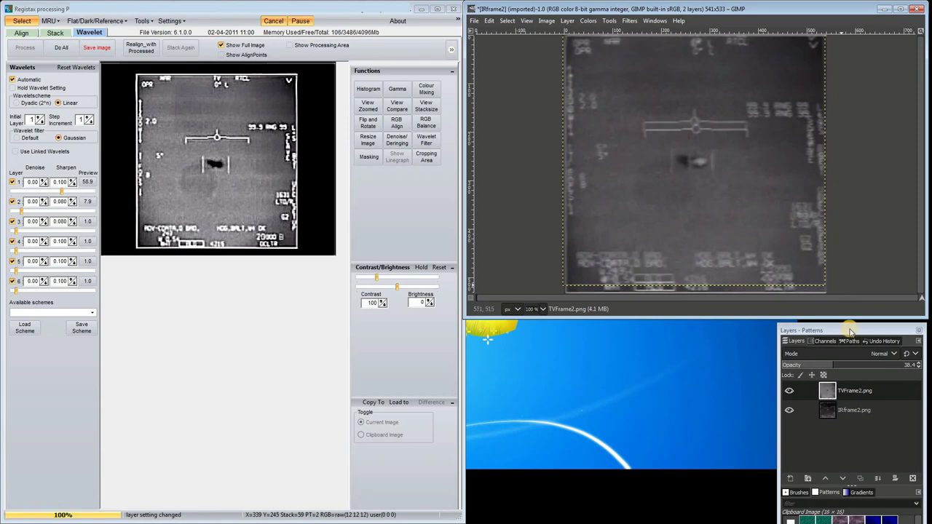
mouse_move(832, 366)
mouse_down()
mouse_move(802, 364)
mouse_move(832, 364)
mouse_move(819, 362)
mouse_up()
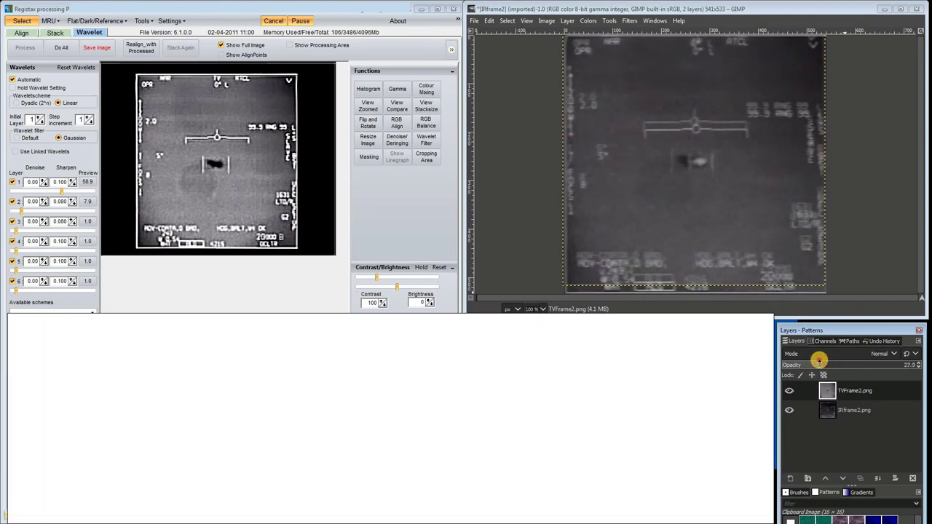